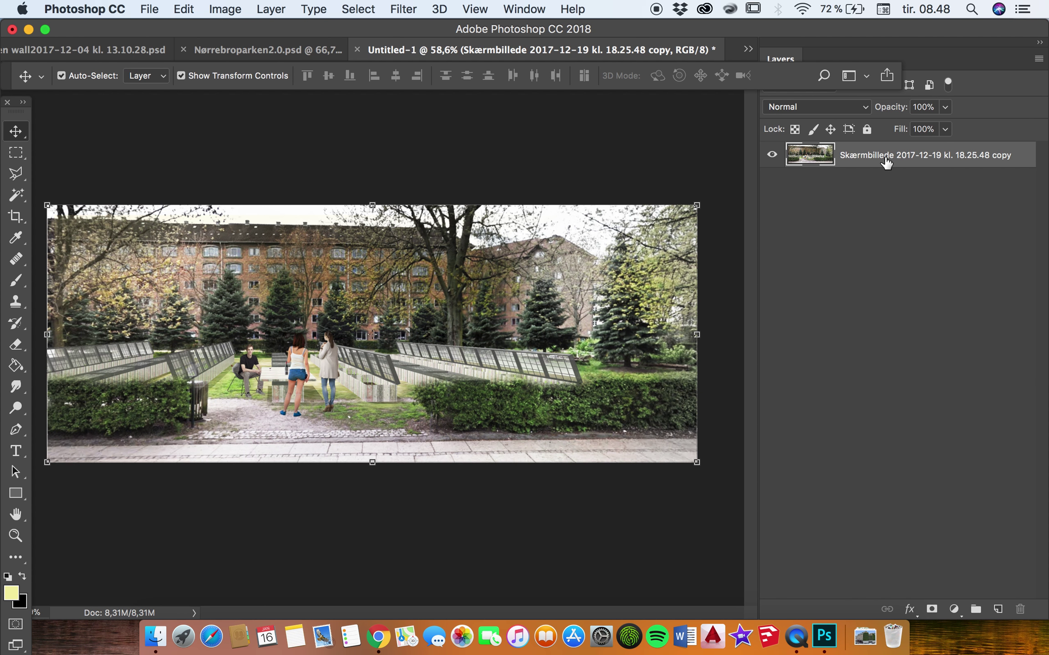
Step: Add a Gradient Fill 1 layer with a pale-yellow Color to Transparent gradient above the park photo
left_click(953, 609)
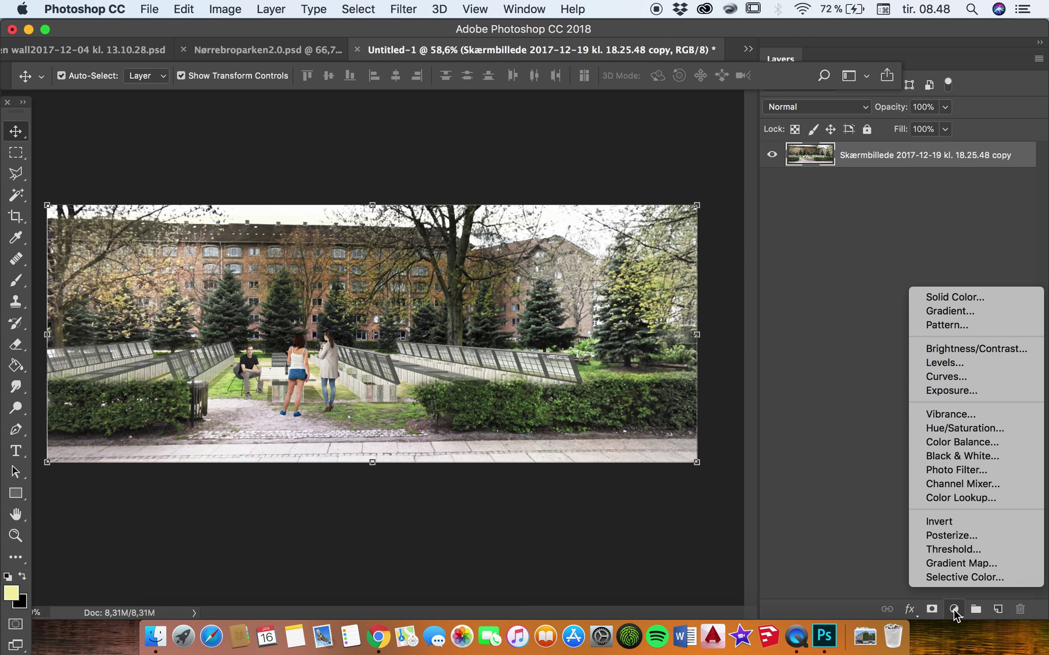
left_click(965, 312)
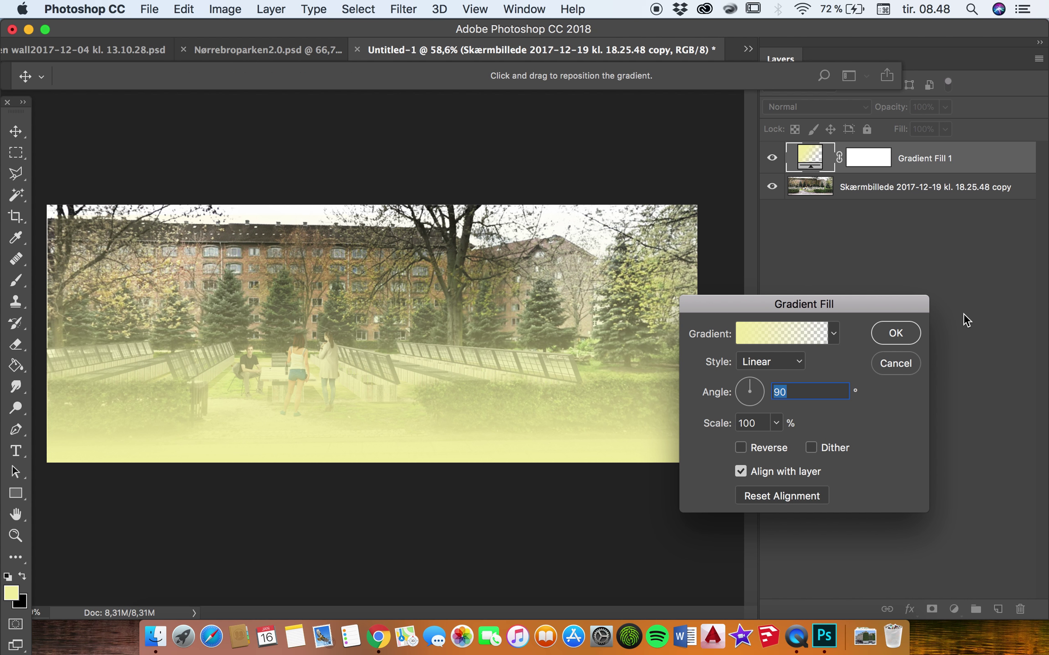
left_click(775, 334)
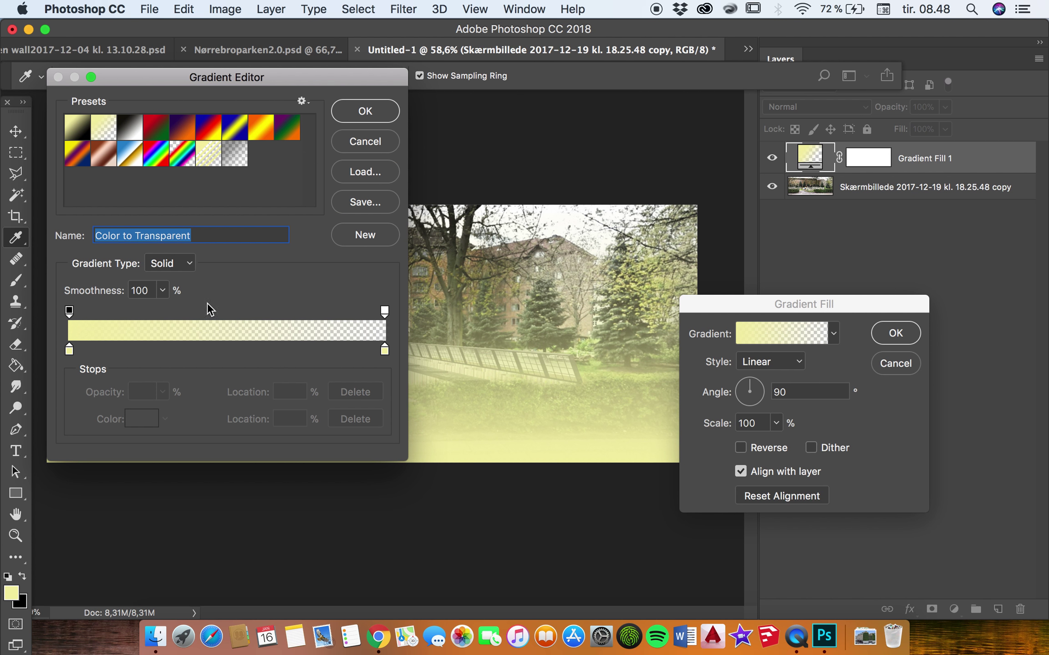
Step: Make the gradient a Noise type at 100% roughness in LAB, with a and b centred for grayscale
left_click(187, 264)
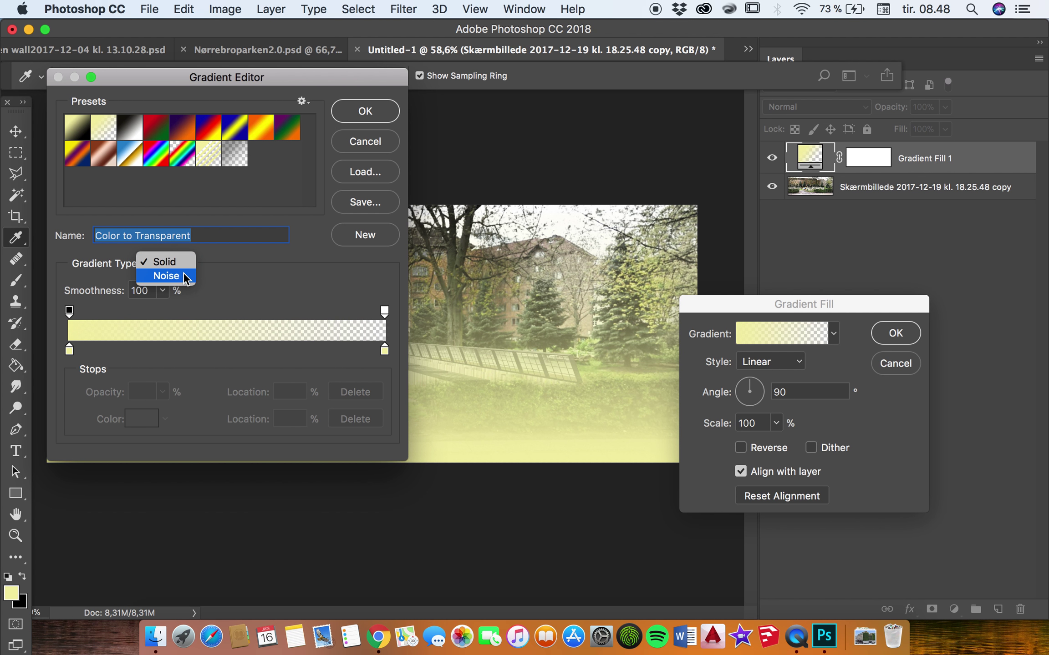
left_click(182, 272)
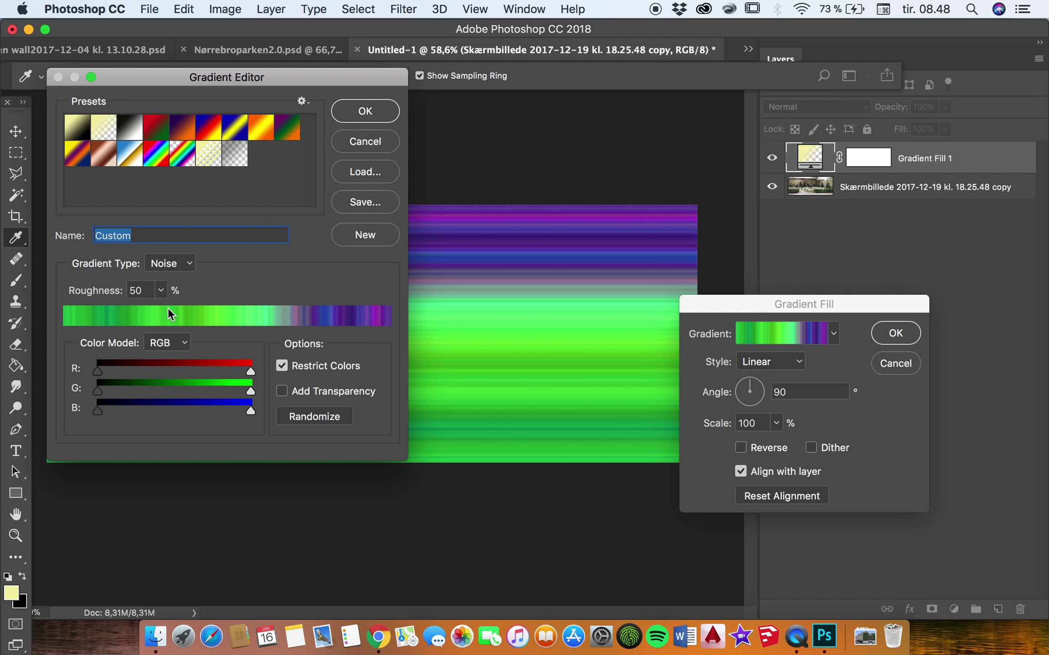
left_click(165, 289)
left_click_drag(161, 309, 214, 309)
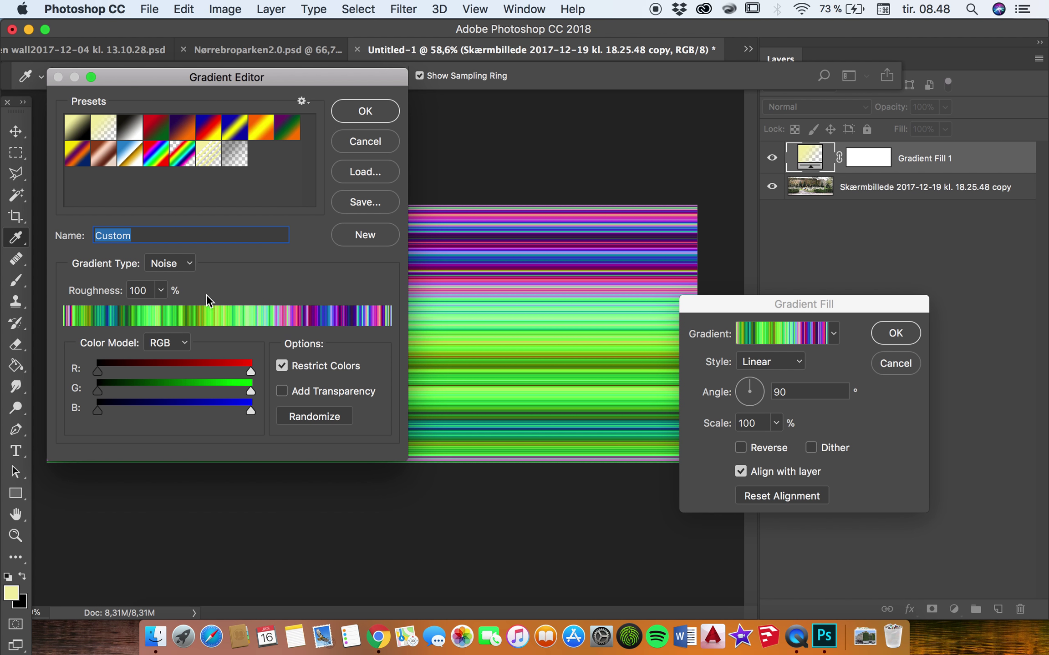
left_click(191, 342)
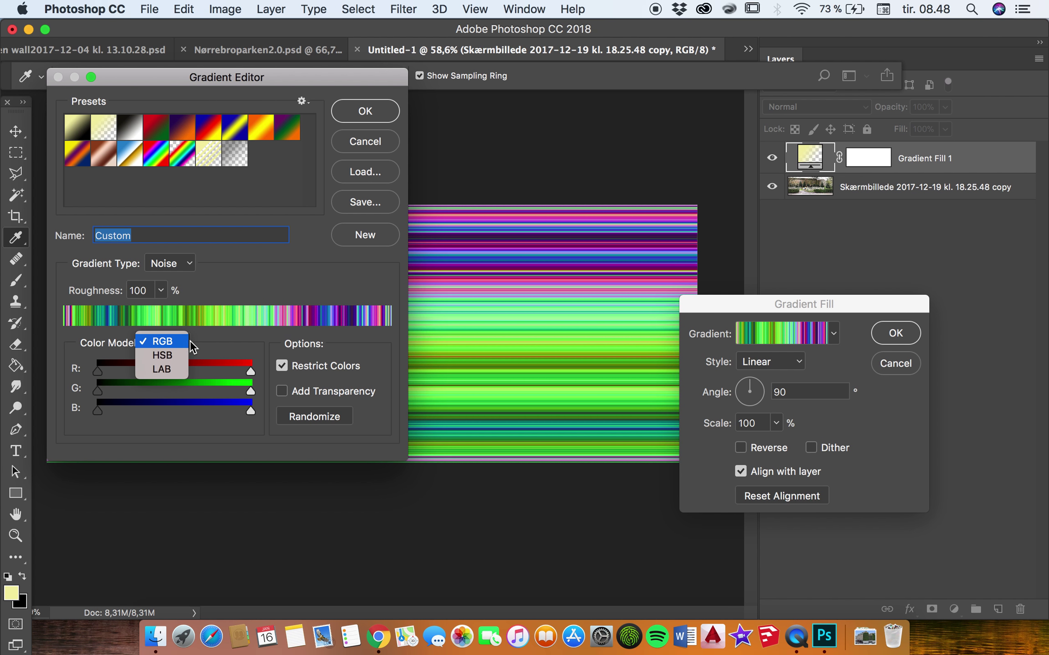
left_click(178, 366)
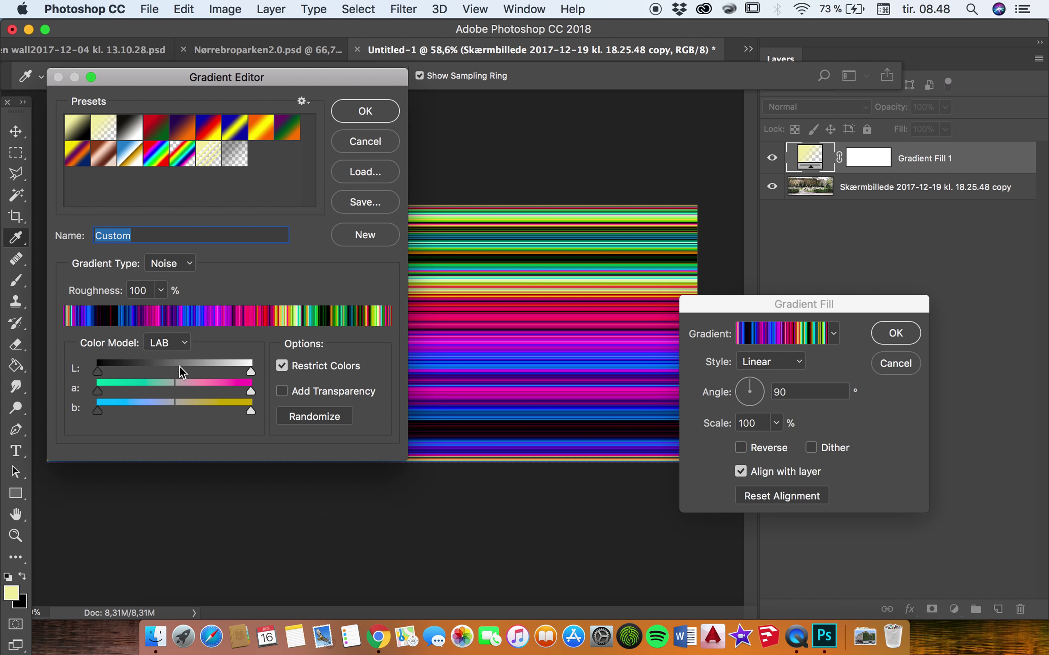
left_click_drag(250, 392, 175, 396)
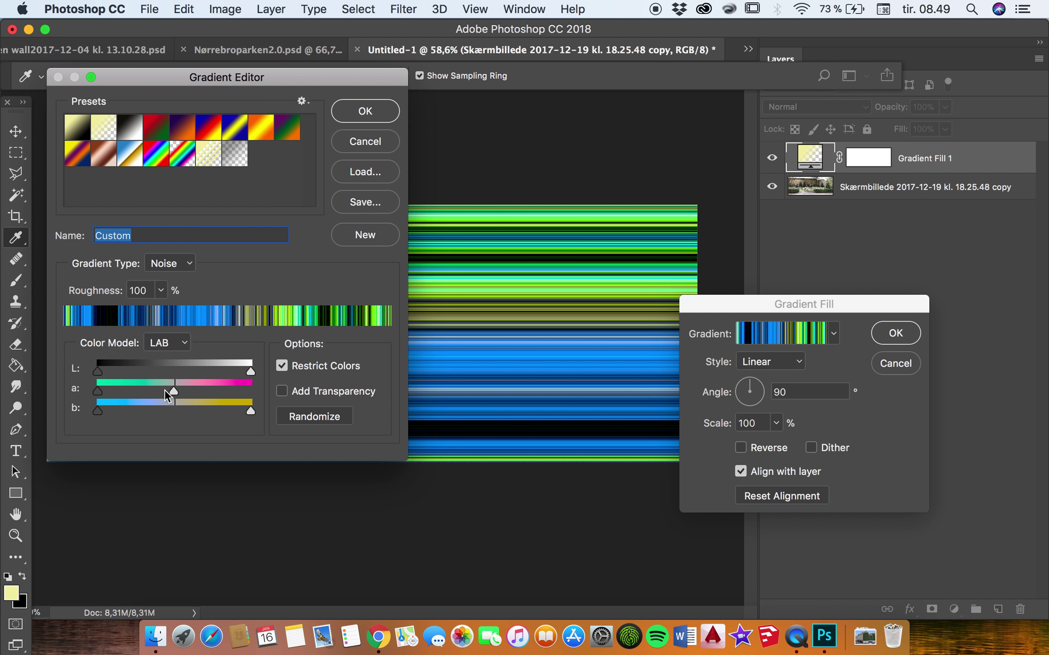
left_click_drag(100, 391, 174, 394)
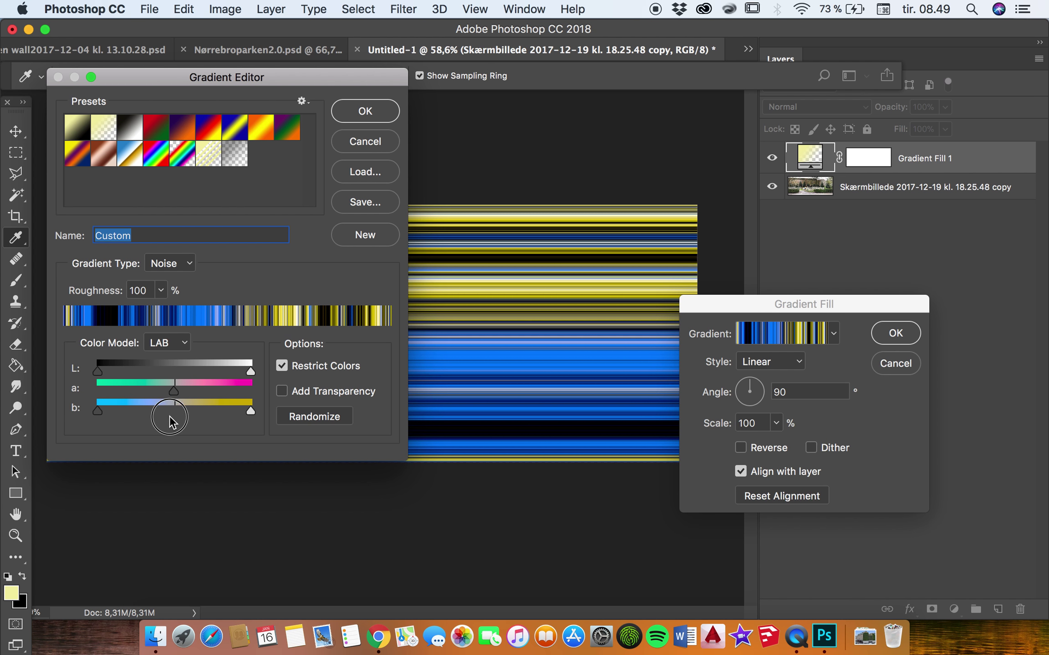
left_click_drag(251, 412, 179, 410)
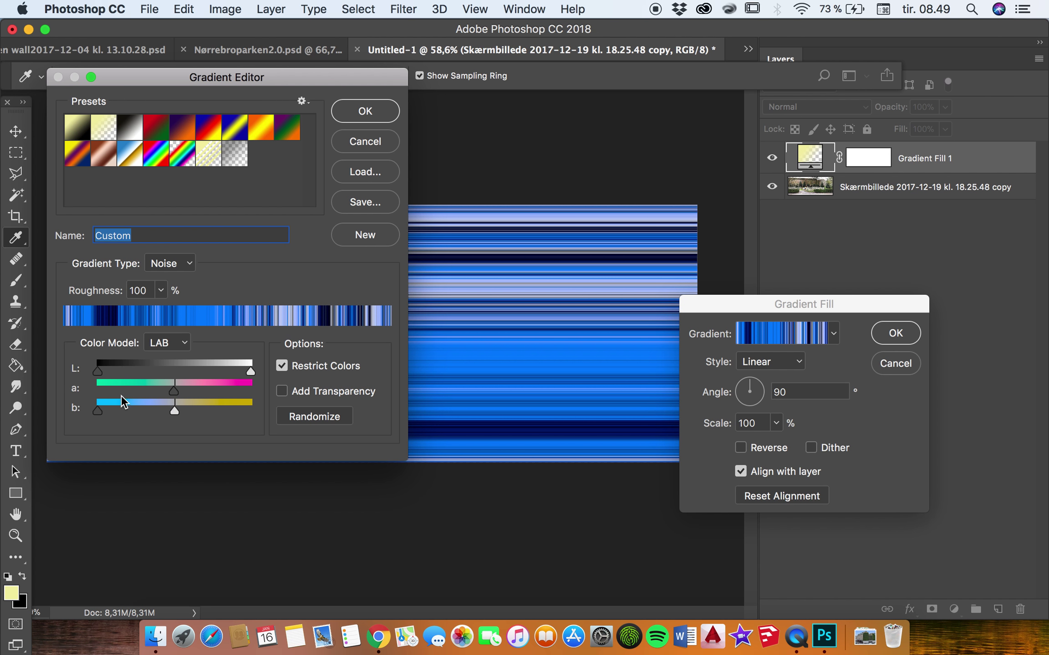
left_click_drag(102, 412, 175, 413)
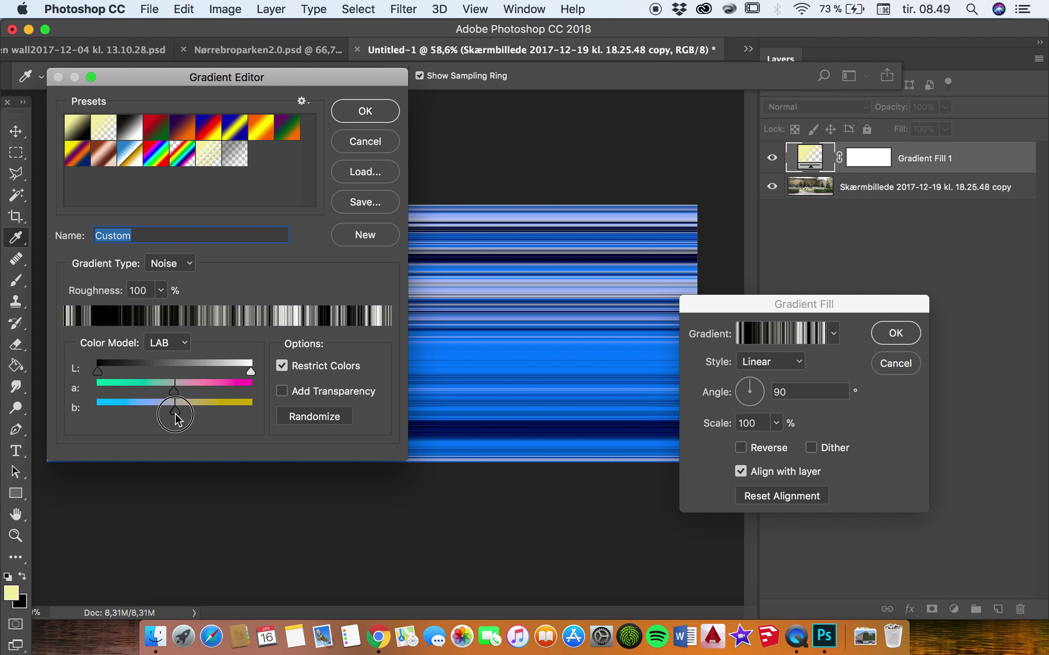
left_click(376, 110)
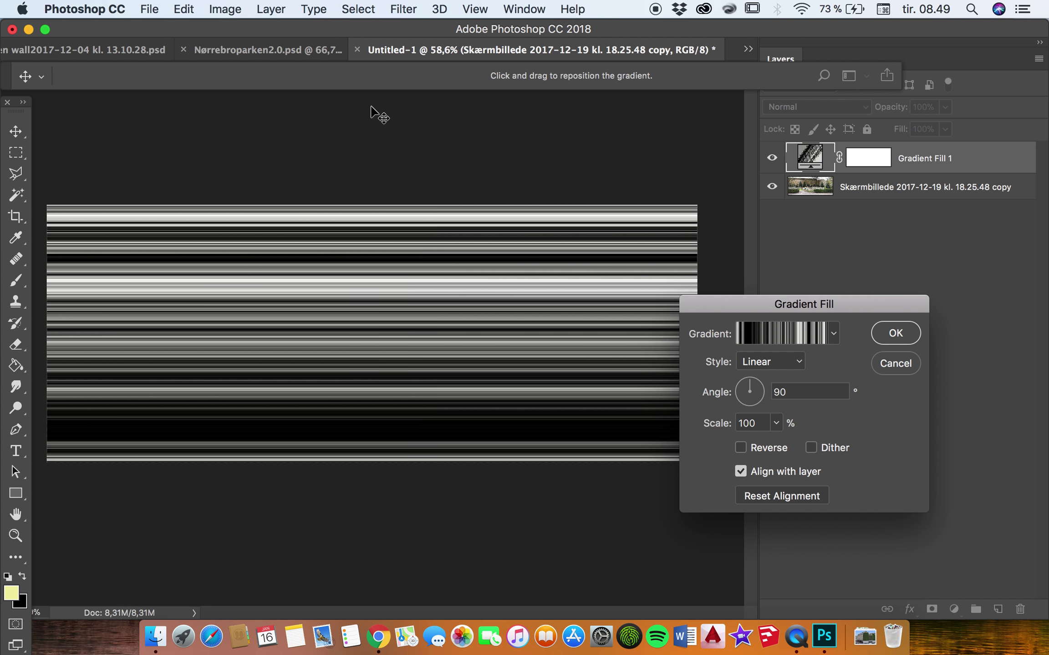
Step: Set the gradient fill Style to Angle at about -48,37° and apply it
left_click(799, 362)
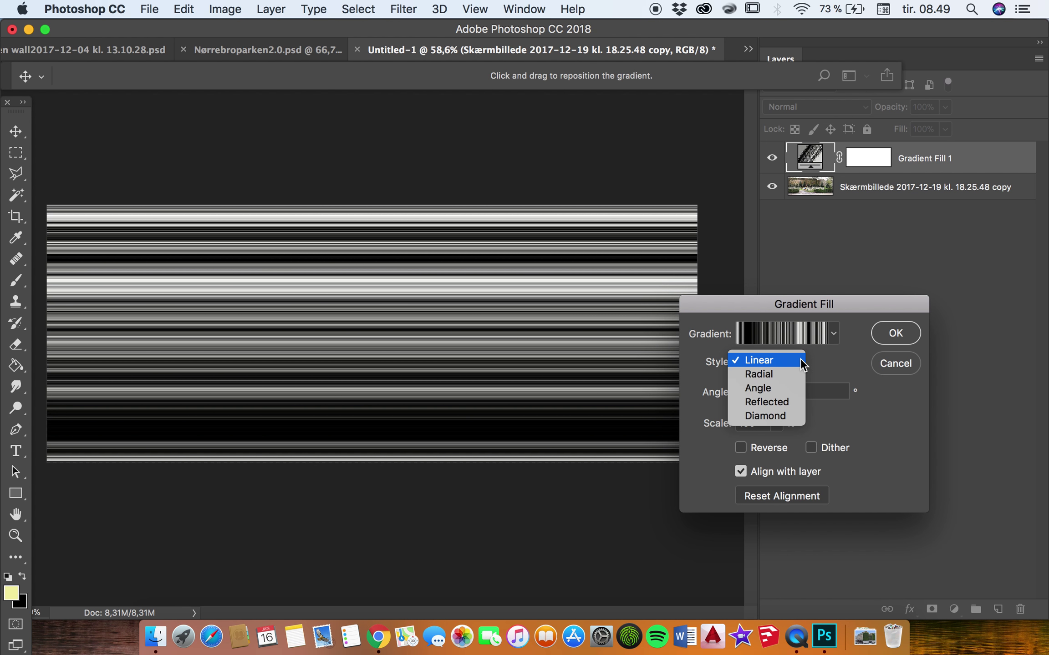
left_click(788, 387)
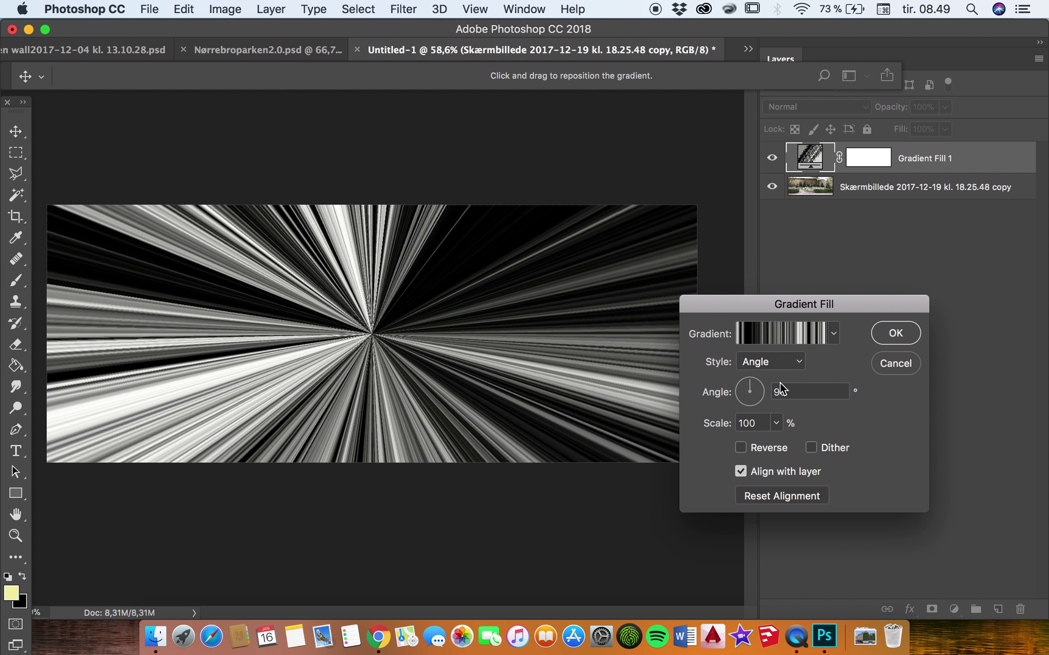
left_click(752, 384)
left_click_drag(753, 385, 756, 399)
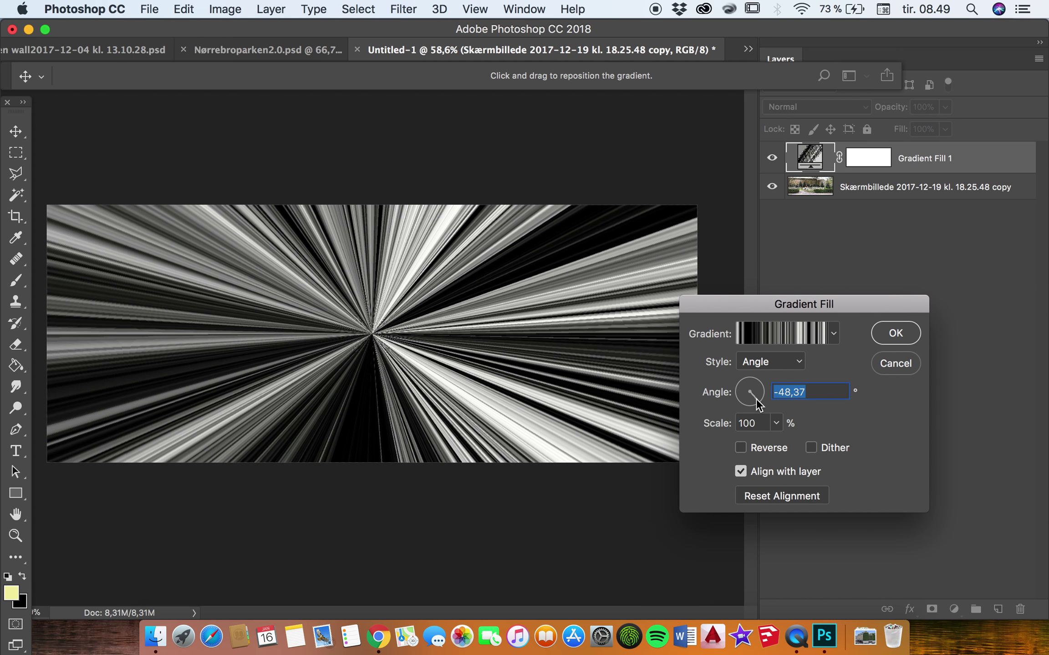
left_click(896, 334)
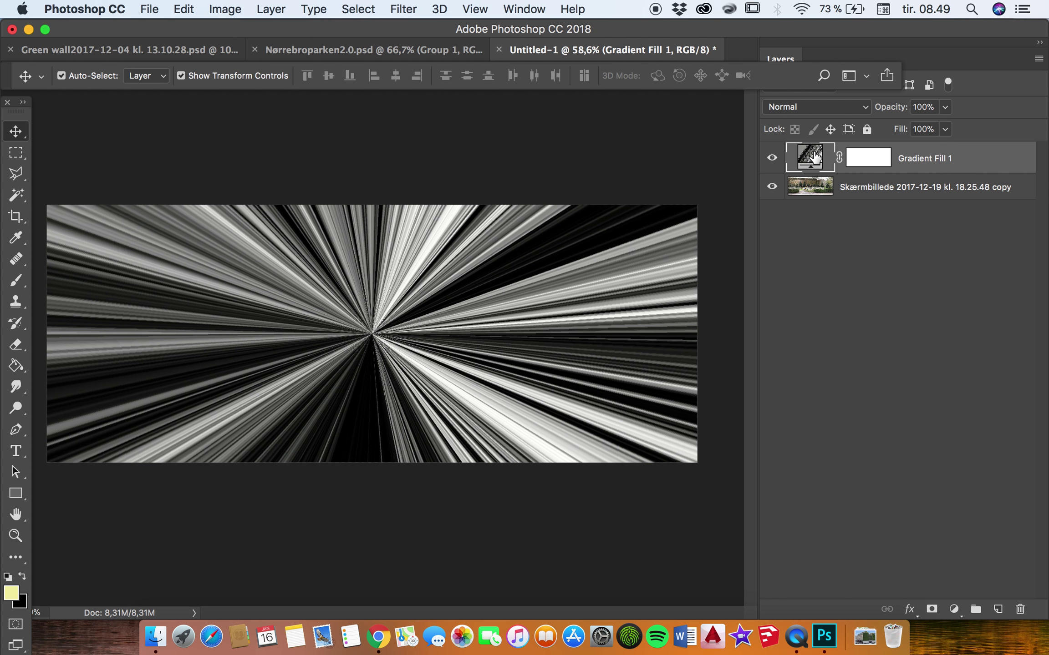
Step: Change Gradient Fill 1's blend mode from Normal to Screen
left_click(804, 109)
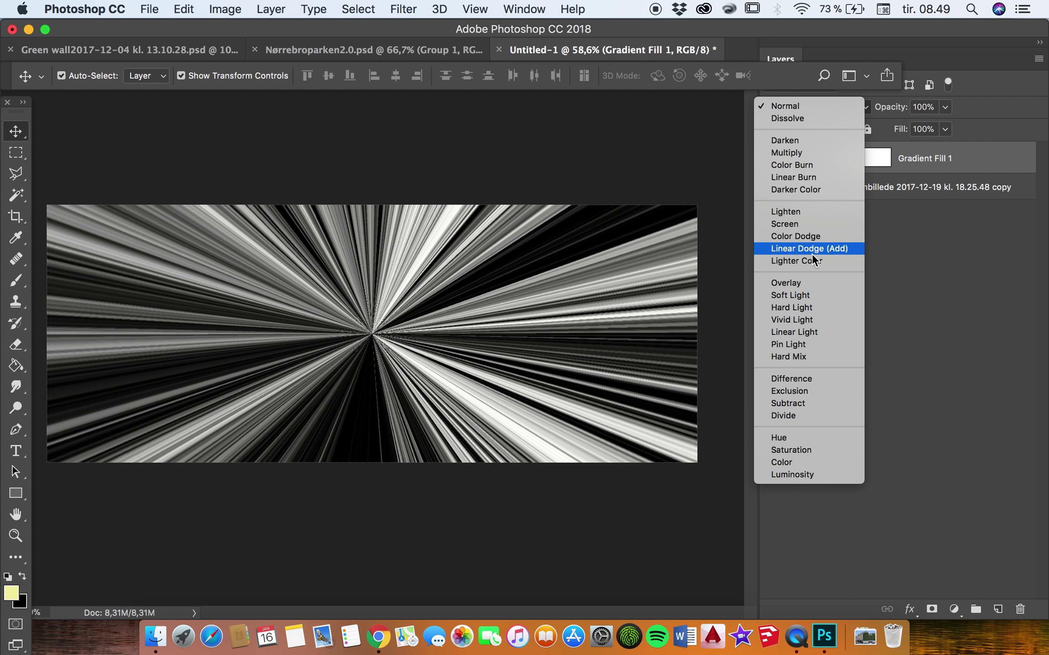
left_click(805, 223)
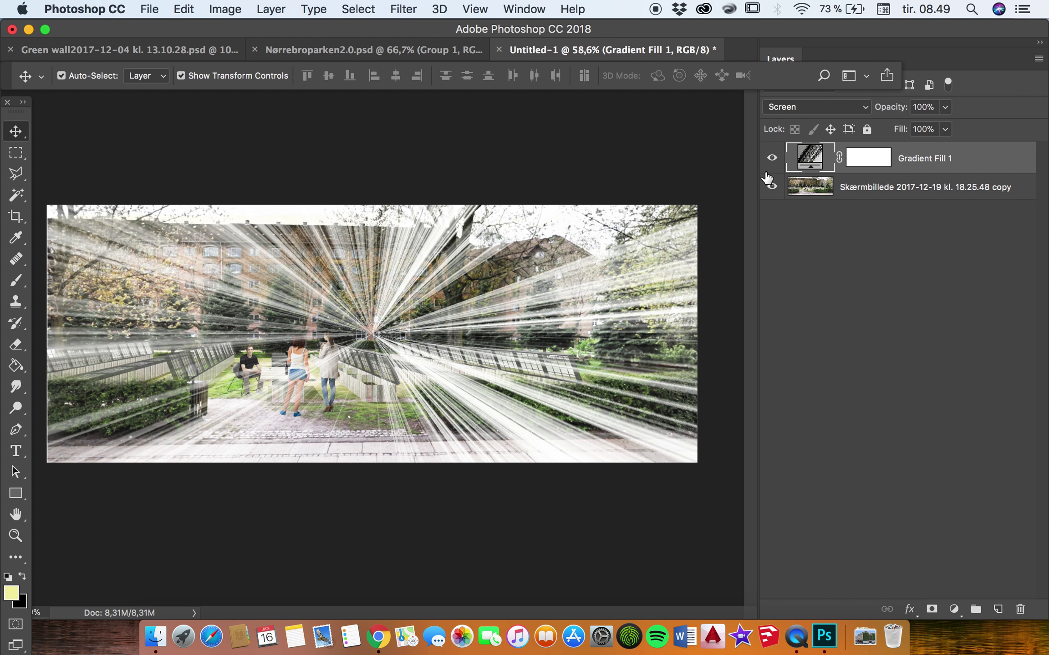
Step: Move the ray centre to the photo's top left and set the gradient angle to 8,75°
double_click(806, 157)
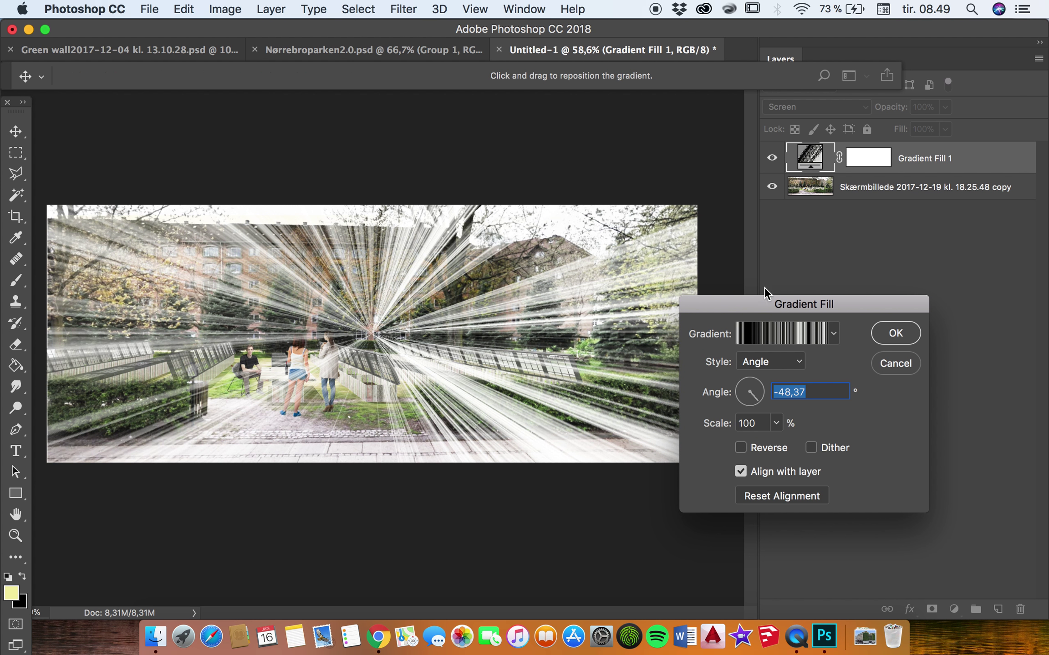
mouse_move(384, 342)
left_mouse_down()
mouse_move(207, 206)
mouse_move(228, 220)
left_mouse_up()
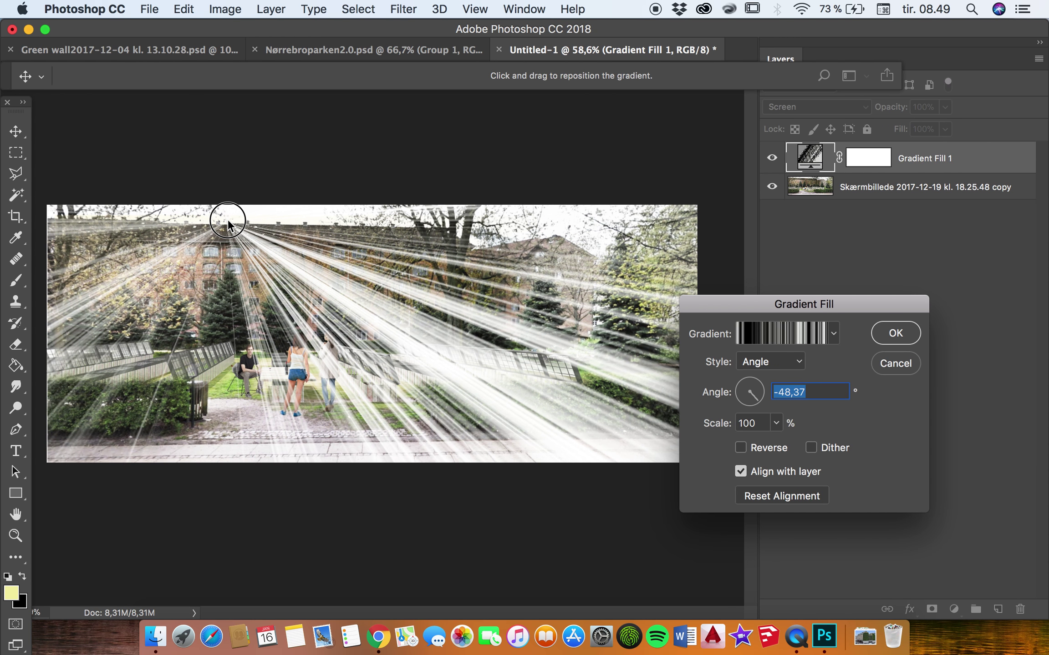
left_click(756, 397)
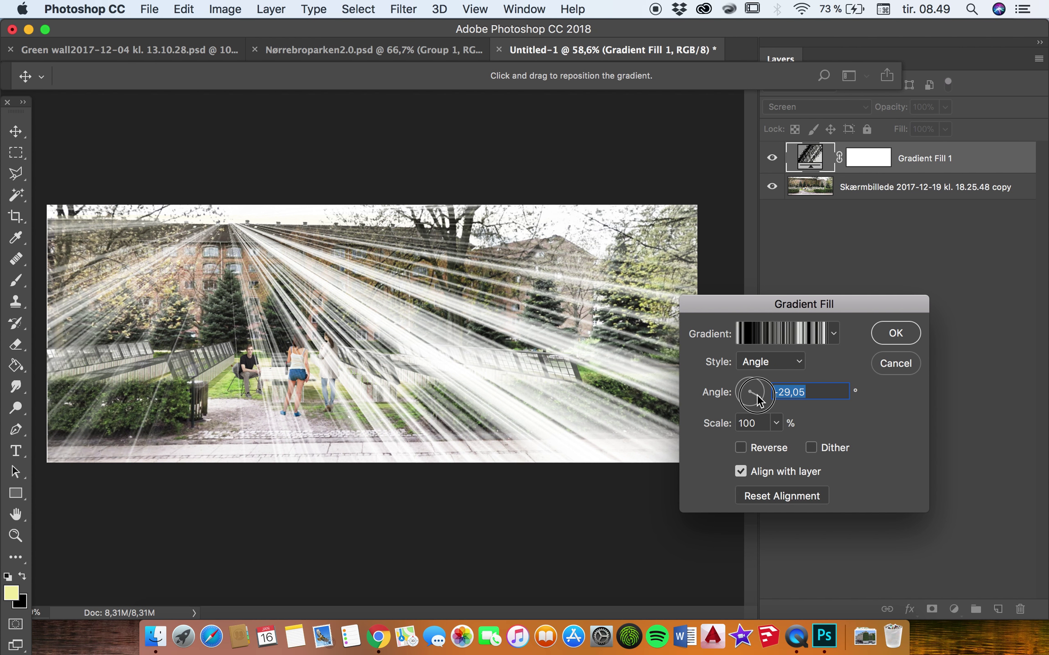
left_click(758, 395)
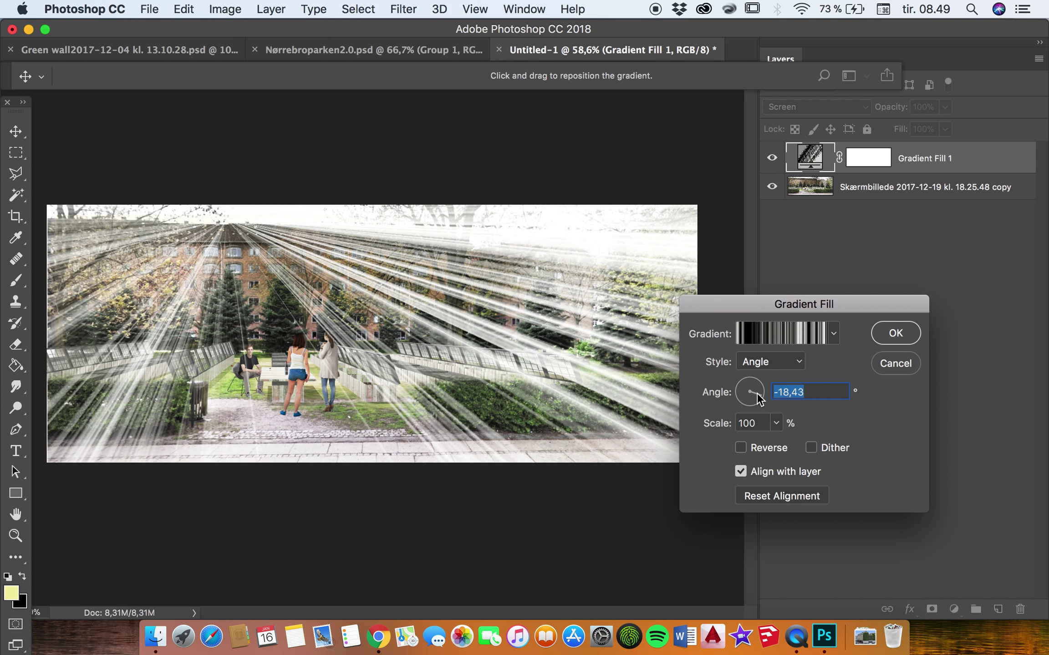
left_click(758, 396)
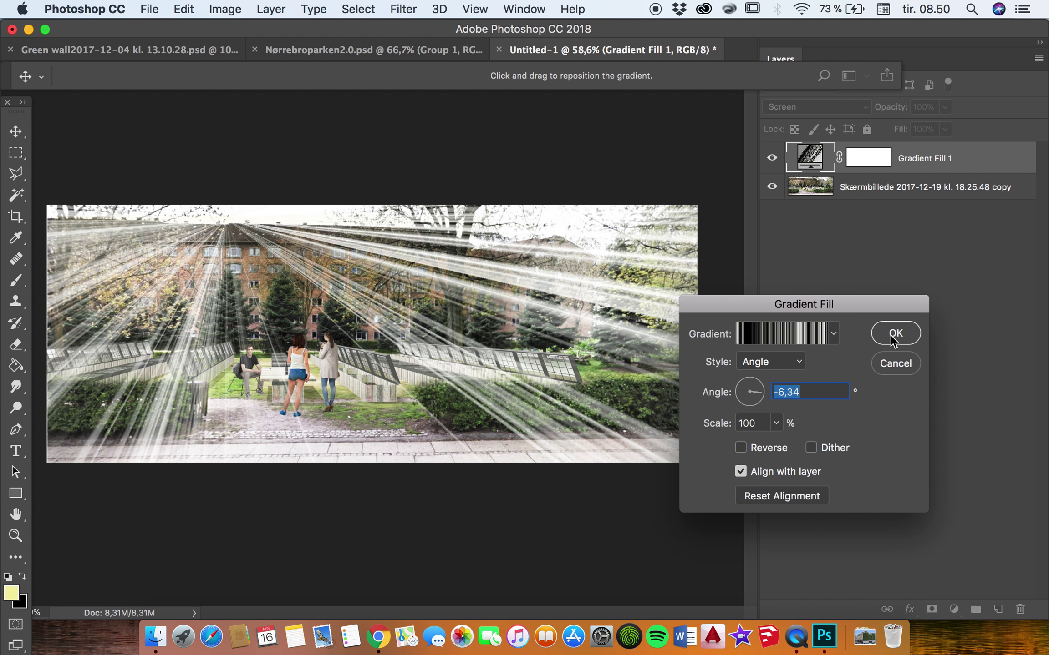
left_click_drag(223, 222, 205, 219)
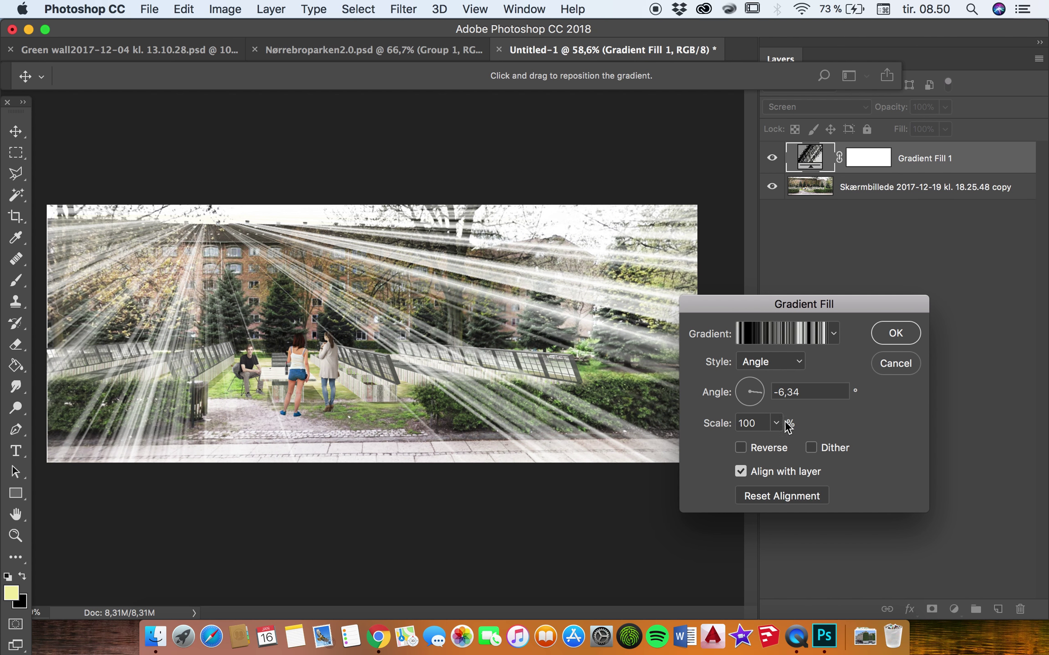
left_click_drag(763, 393, 761, 390)
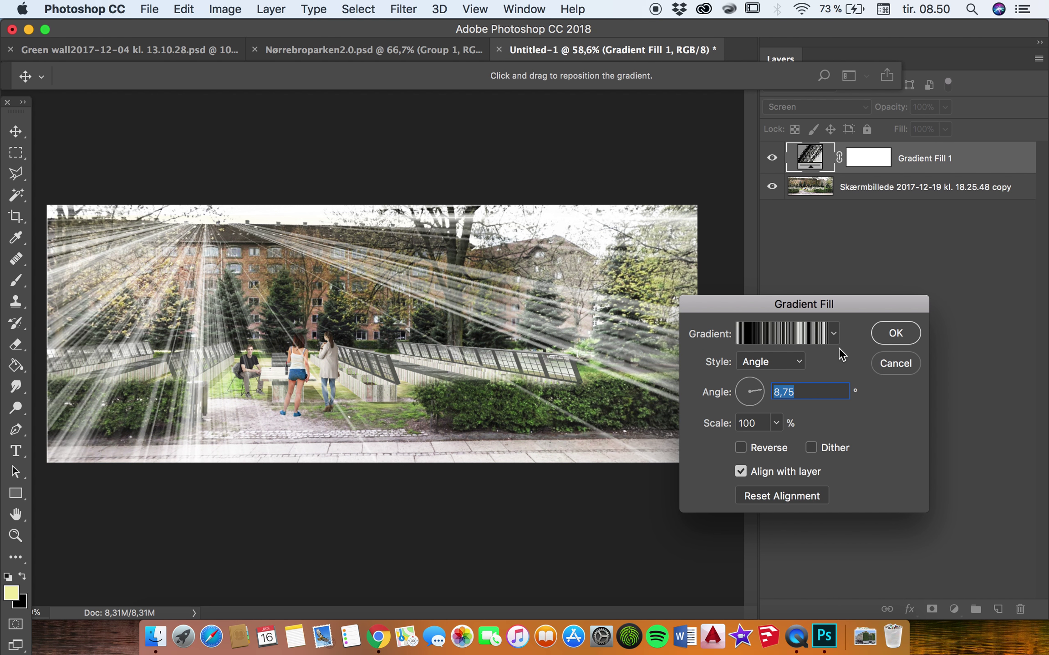
left_click(895, 334)
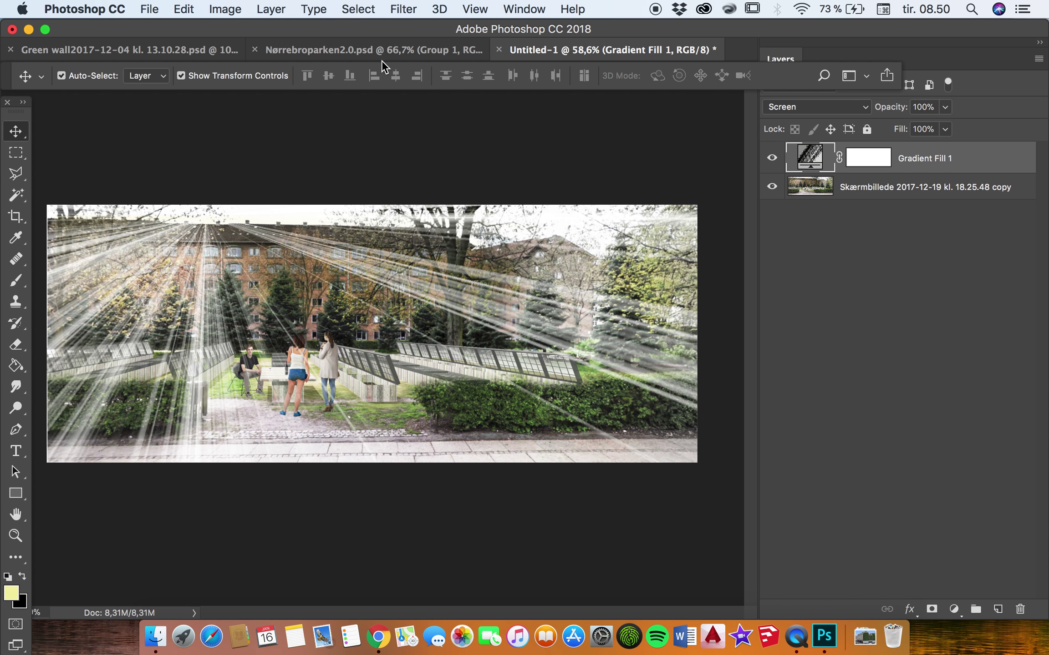
left_click(401, 11)
mouse_move(459, 202)
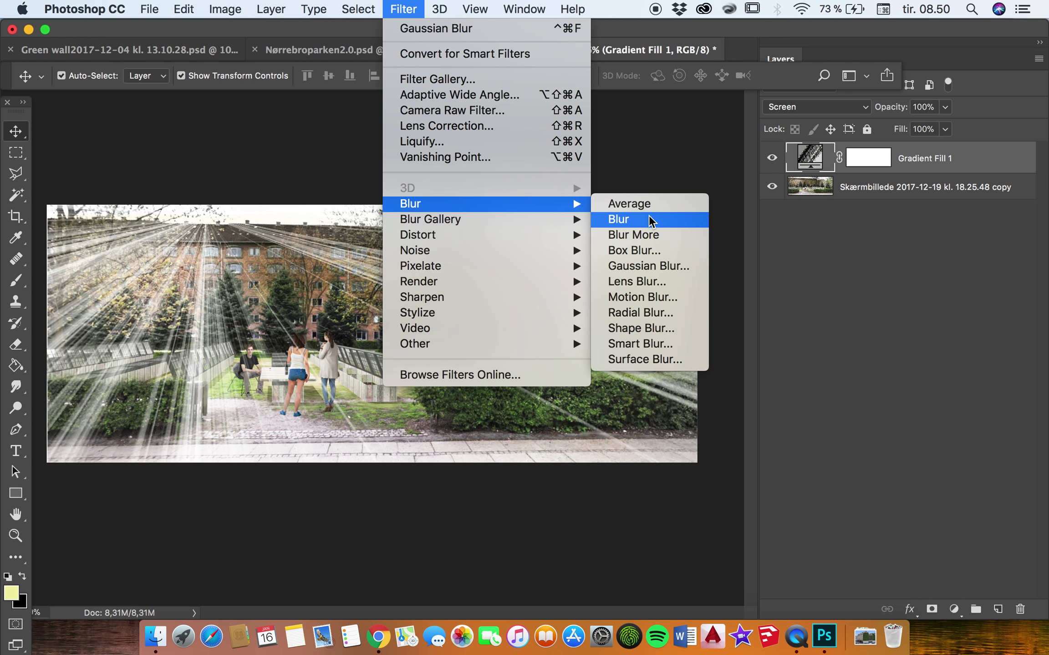
Step: Convert the fill to a smart object and apply a 9,5-pixel Gaussian Blur to the rays
left_click(655, 264)
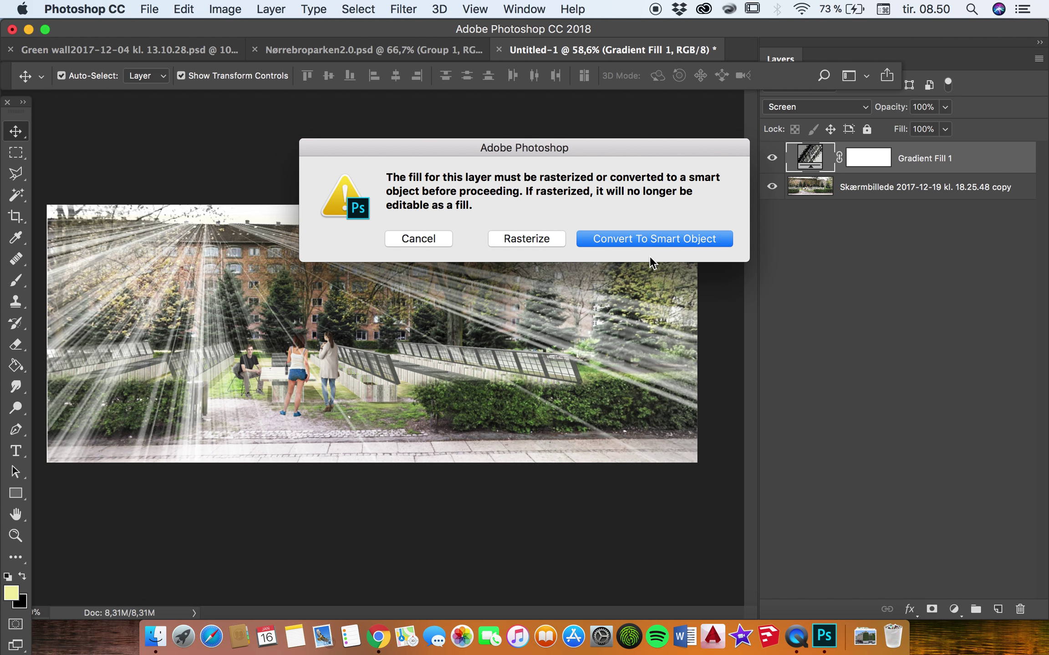
left_click(646, 240)
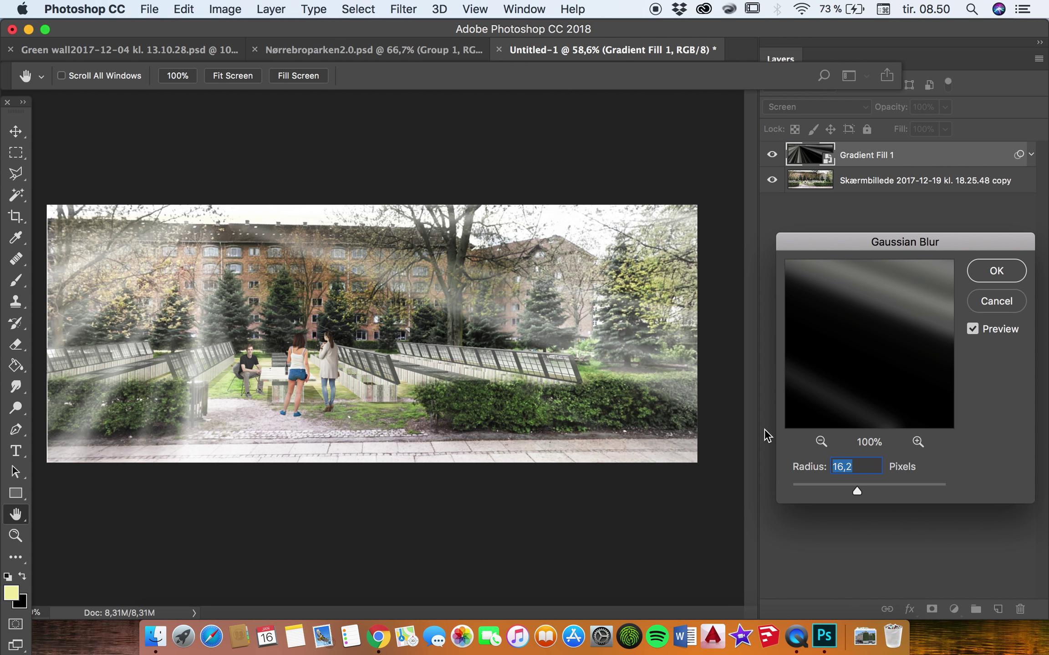
left_click_drag(850, 485, 846, 484)
left_click(846, 484)
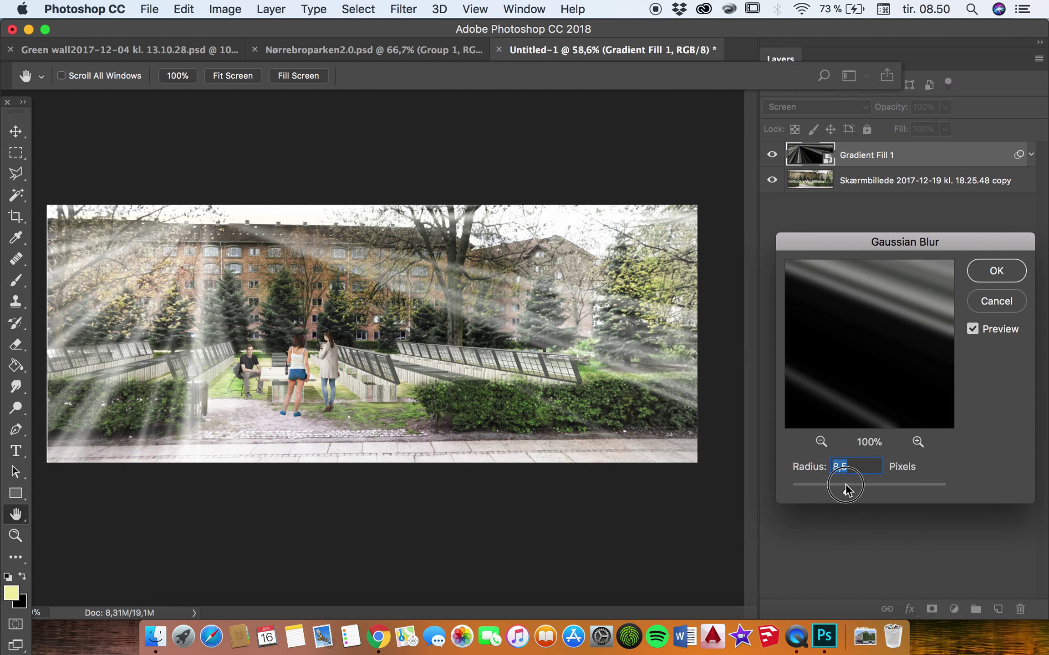
left_click_drag(845, 485, 842, 484)
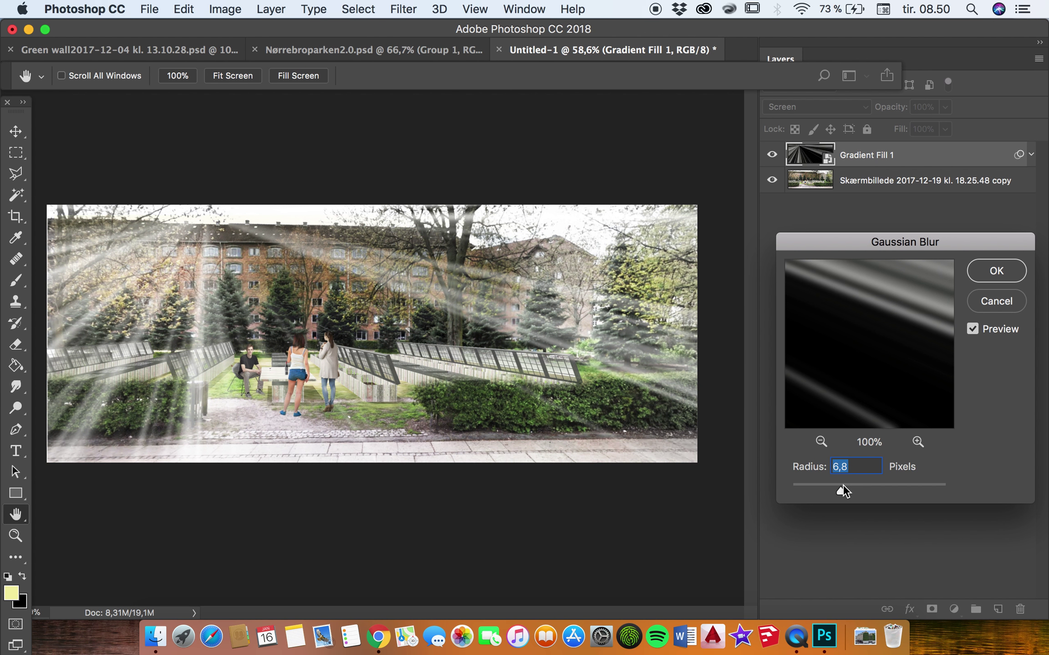
left_click(849, 485)
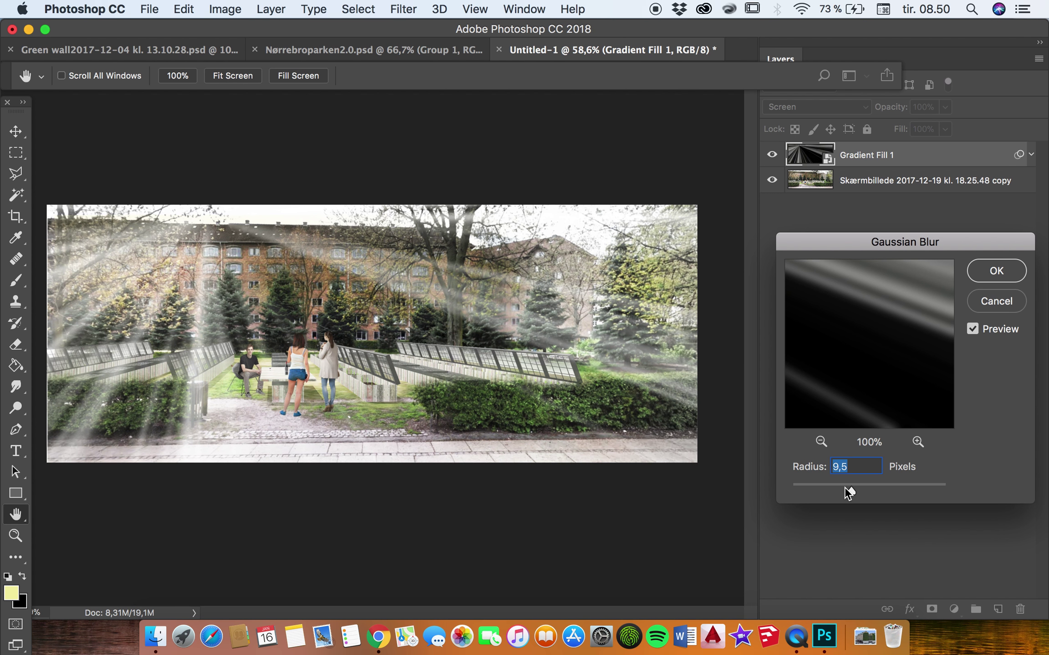
left_click(994, 272)
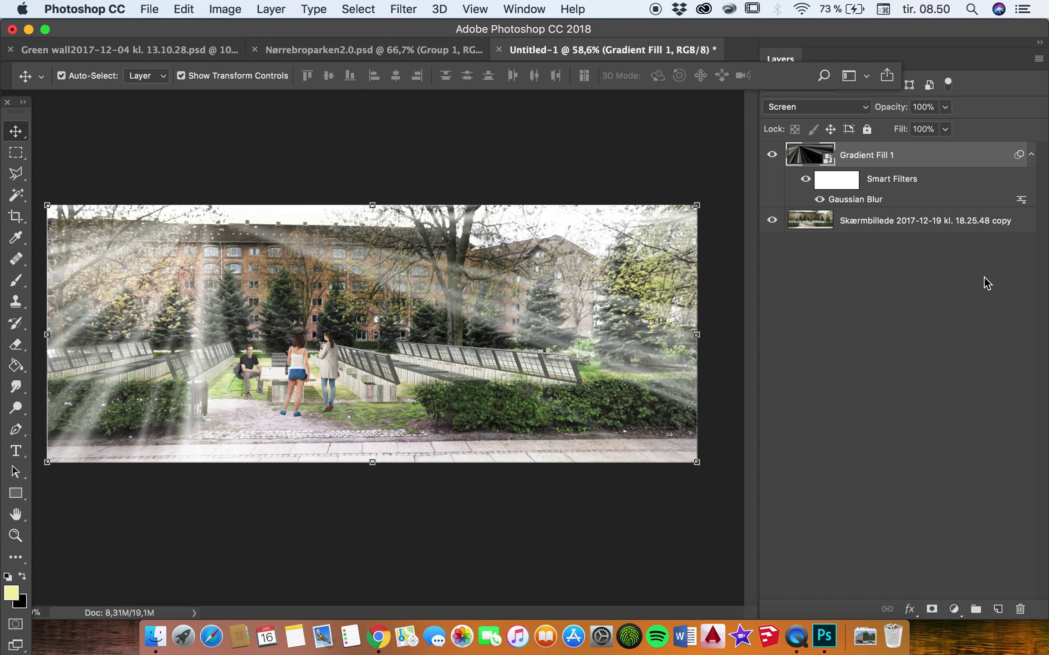
Step: Lower the light rays layer's opacity to 68%
left_click(945, 107)
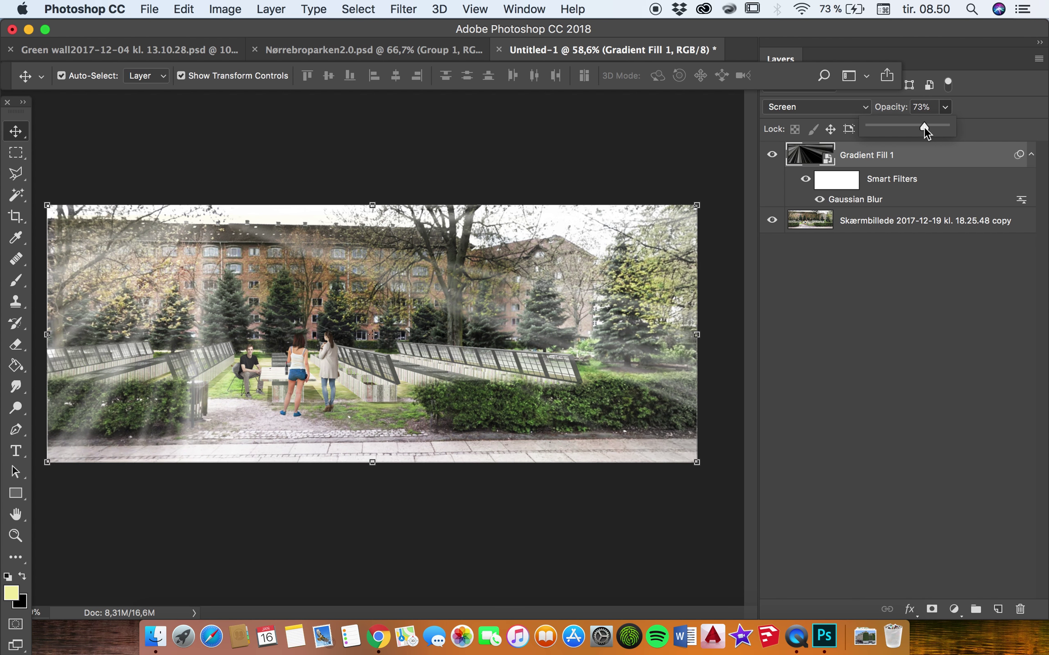
left_click_drag(920, 127, 917, 128)
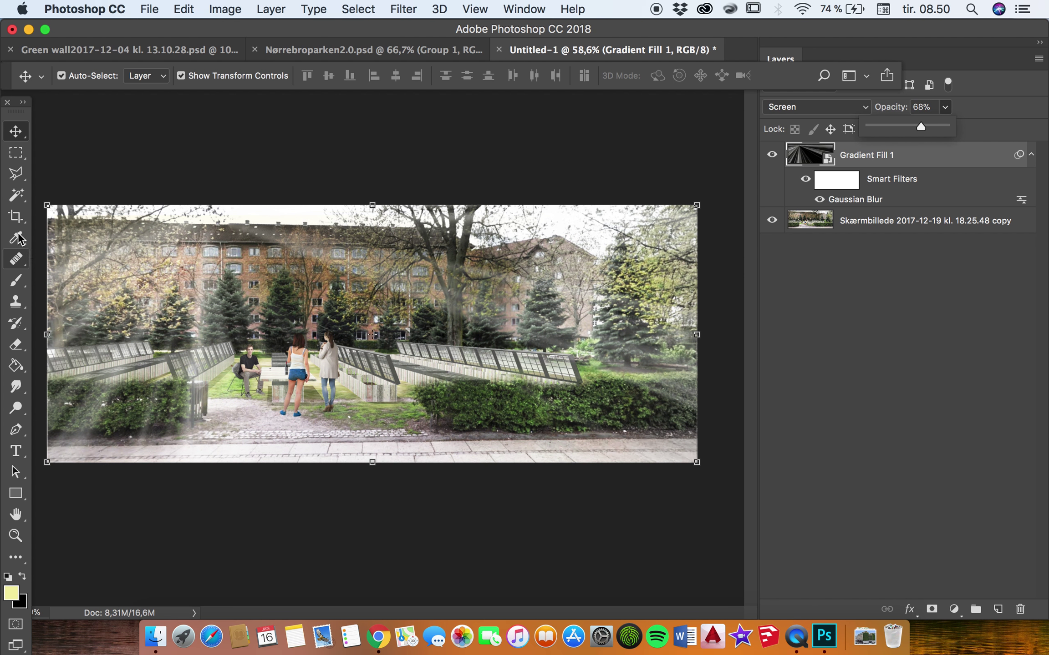
left_click(19, 346)
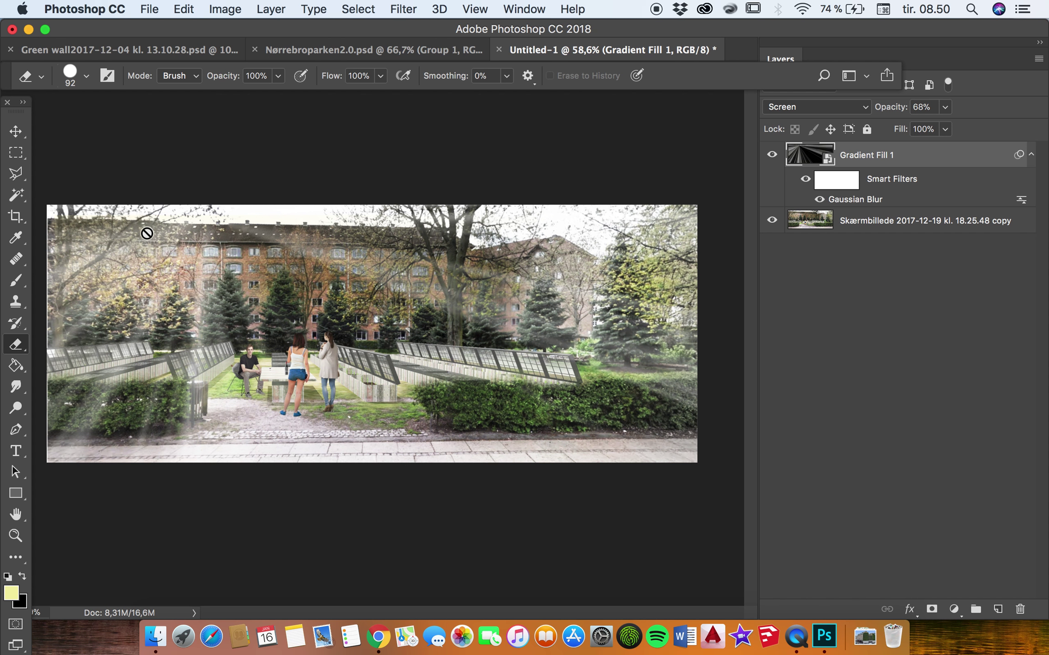
Step: Rasterize Gradient Fill 1 and set the Eraser to 18% hardness, 37% opacity and 460 px
left_click(215, 316)
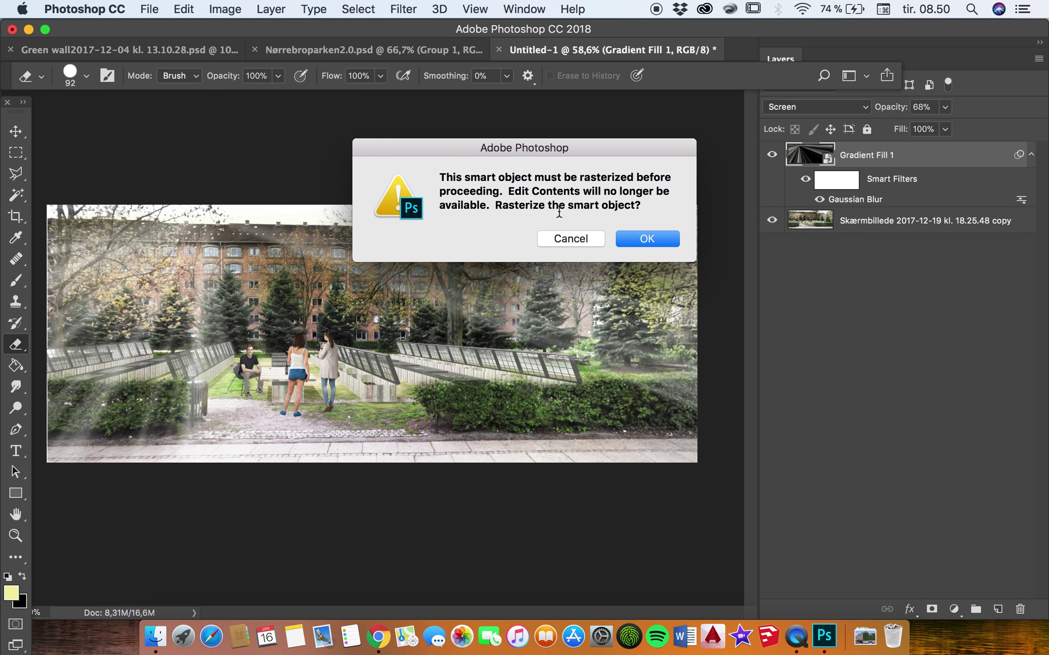
left_click(645, 240)
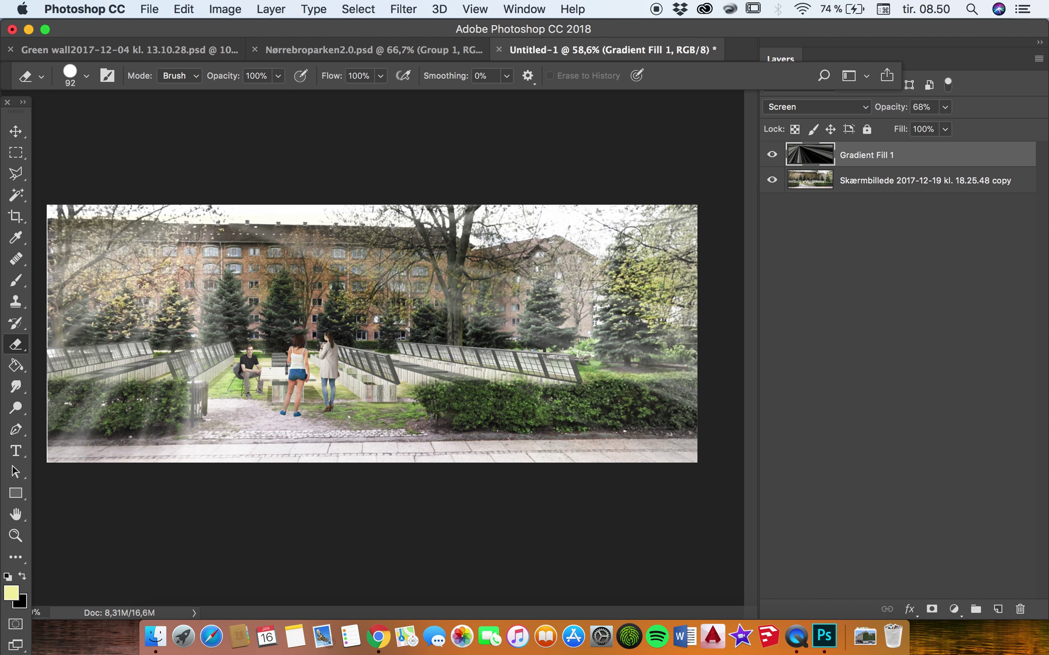
left_click(86, 77)
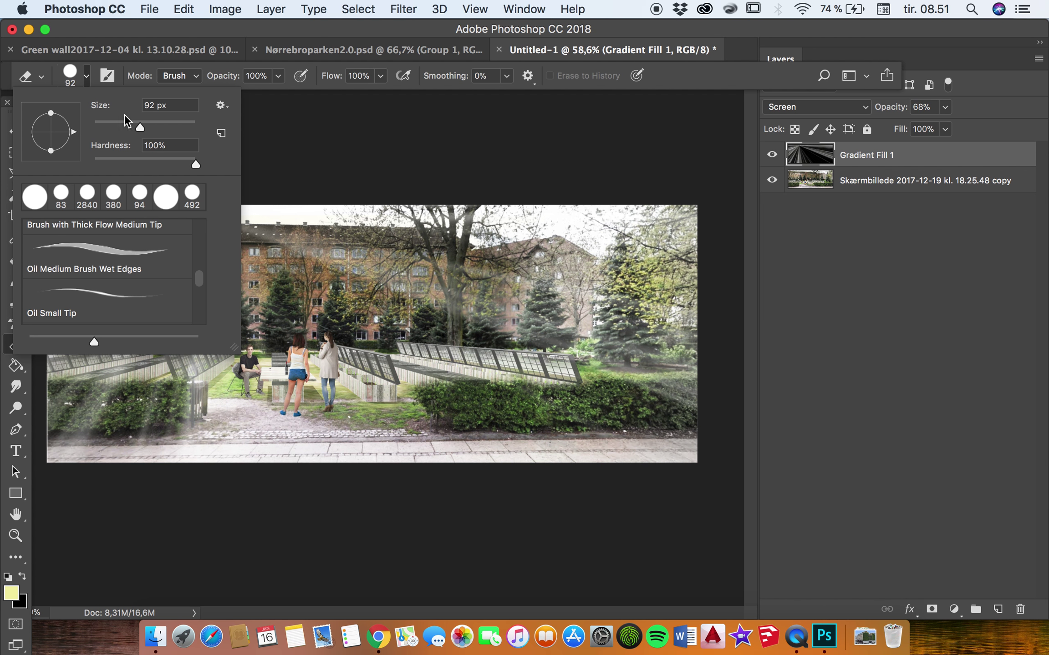
left_click(113, 158)
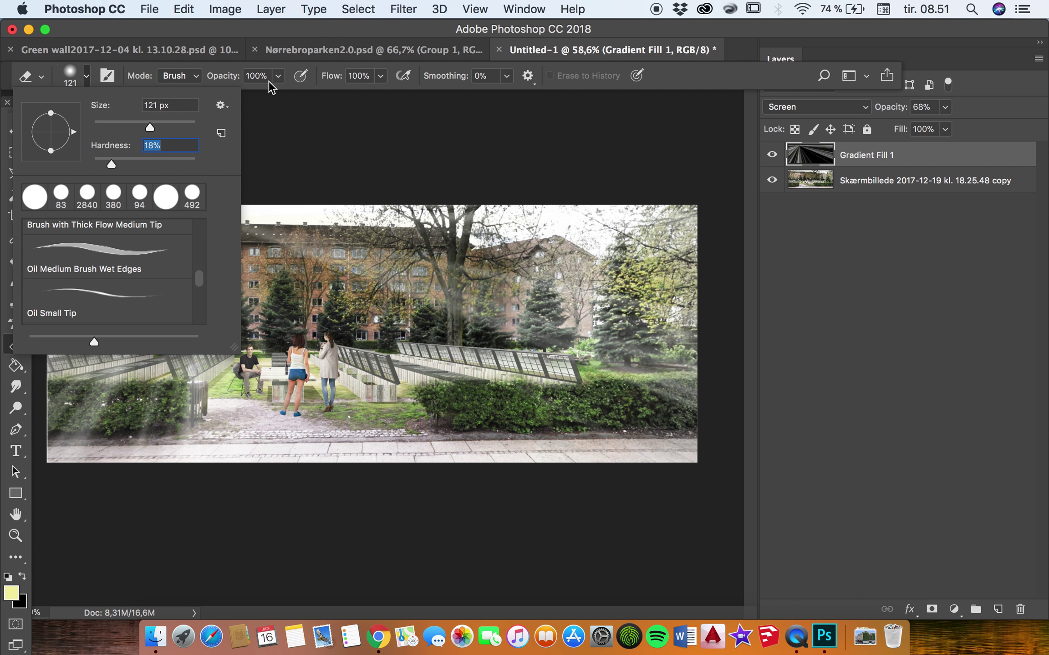
left_click(277, 76)
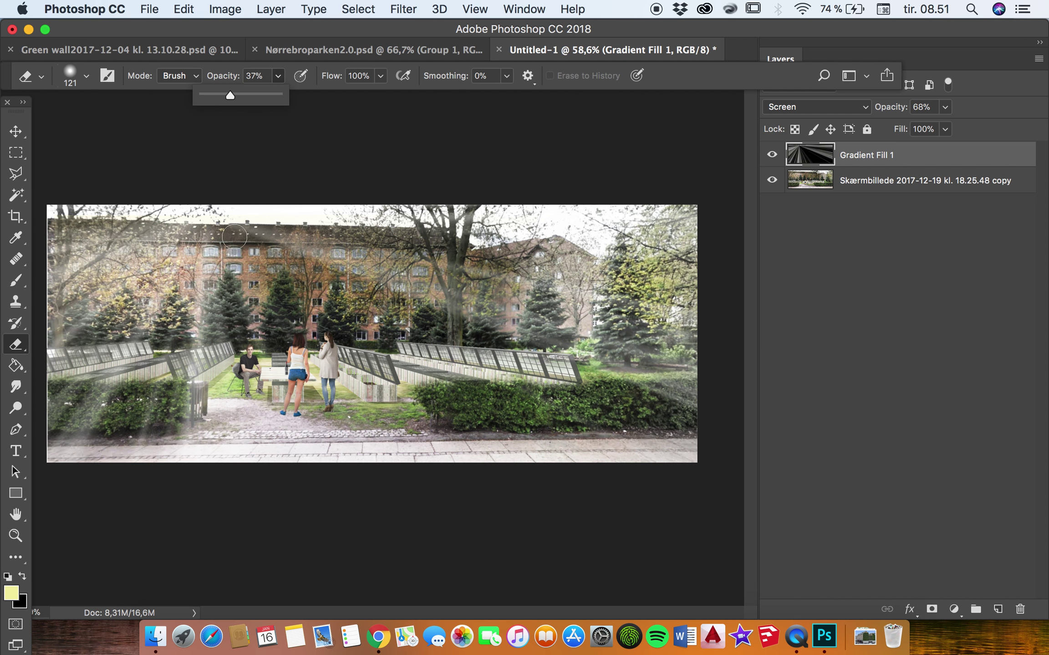
left_click(84, 68)
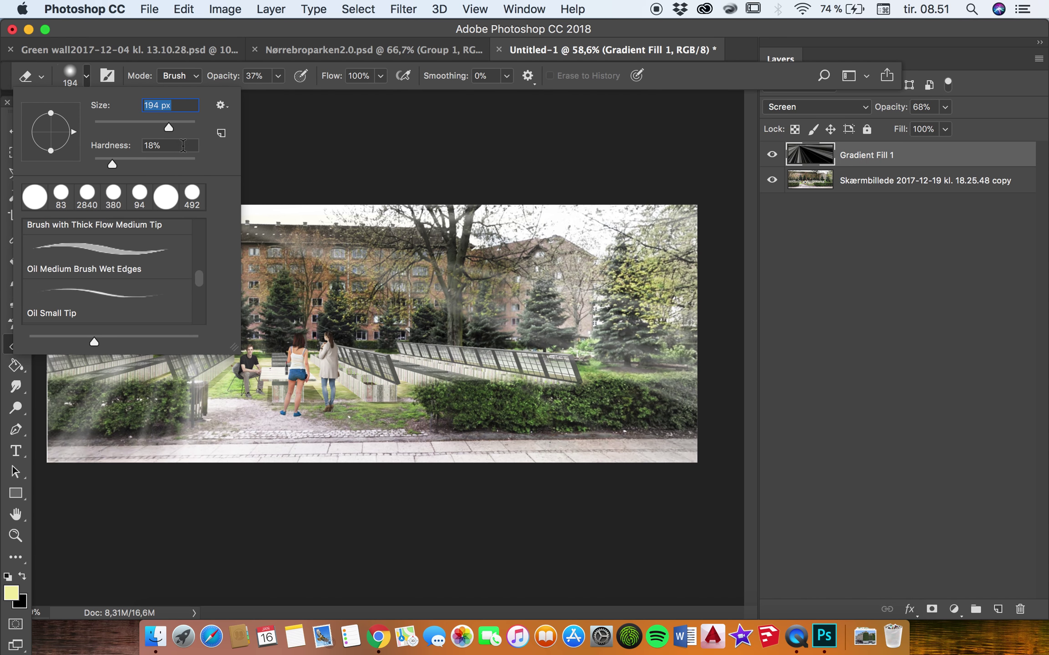
left_click(185, 122)
left_click(339, 428)
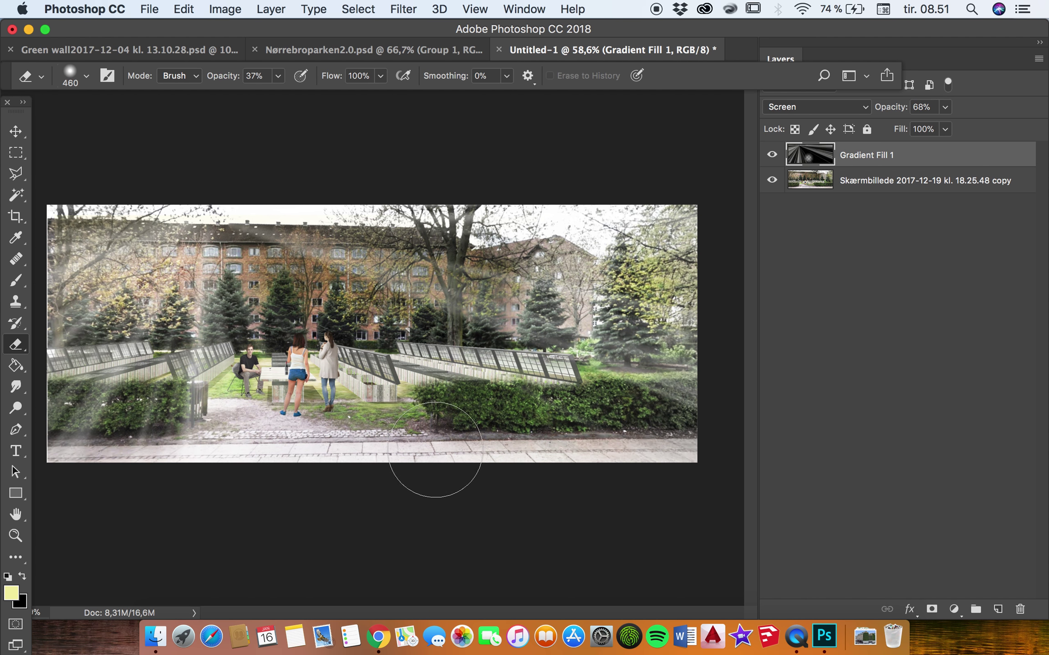
Step: Erase haze around the tree trunk, near the left trees and toward the fence
left_click(503, 323)
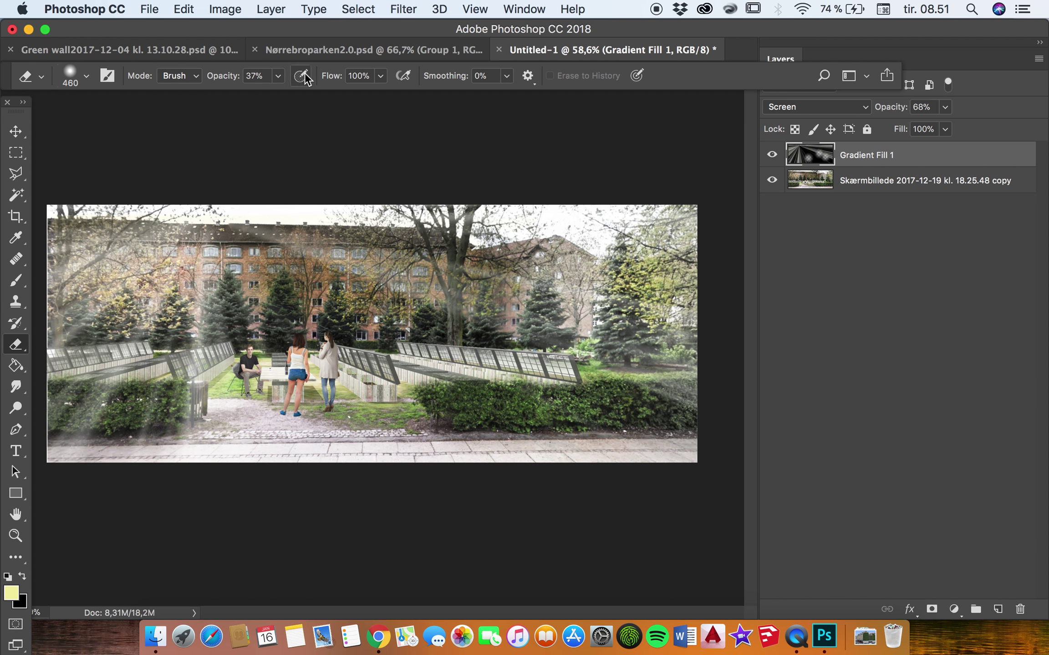
left_click(178, 319)
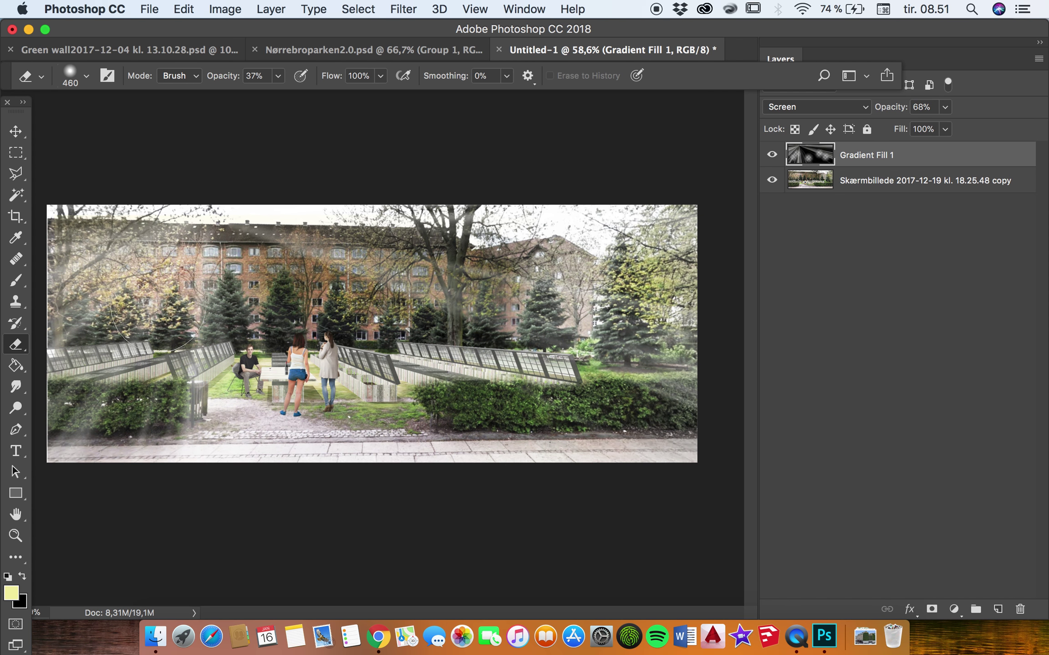
left_click(339, 314)
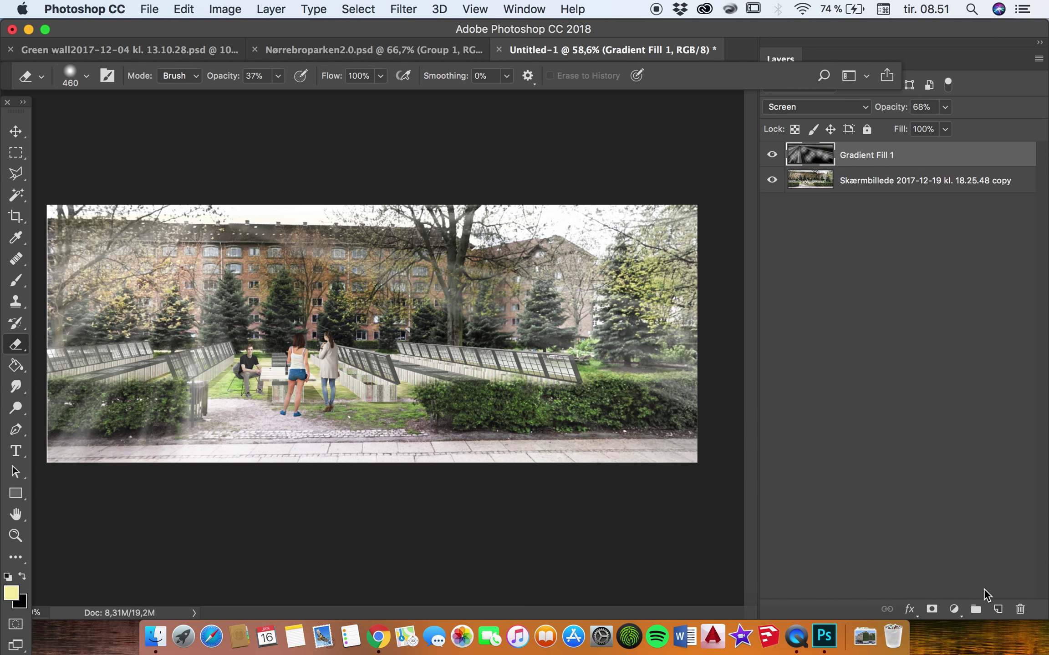
Step: Add a new Layer 1 and choose a pale yellow foreground colour for the Brush
left_click(997, 609)
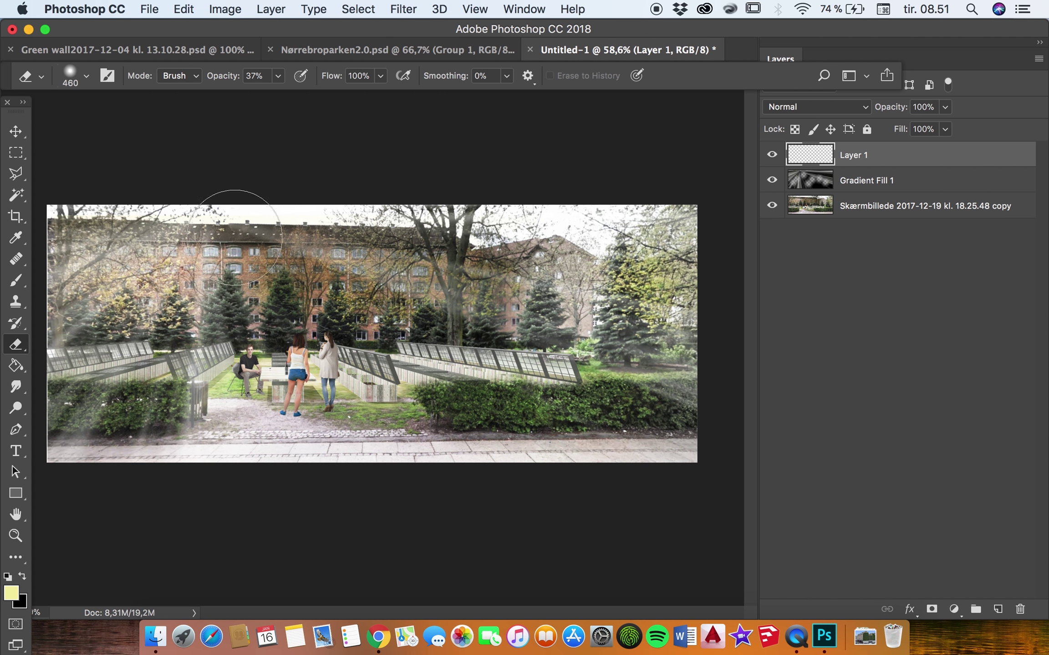
left_click(20, 283)
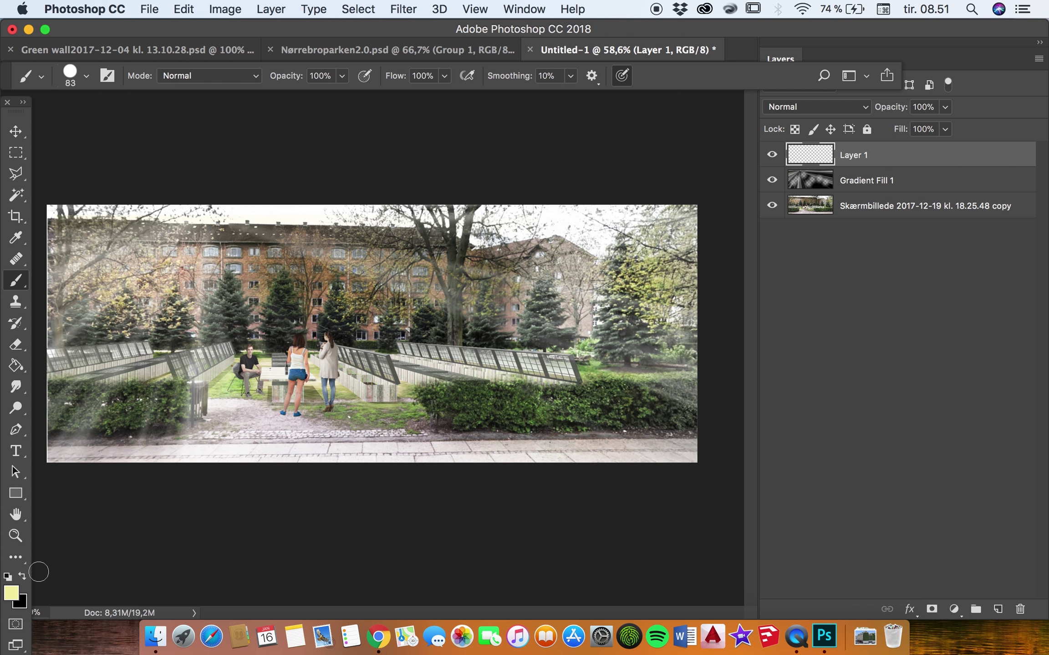
left_click(12, 593)
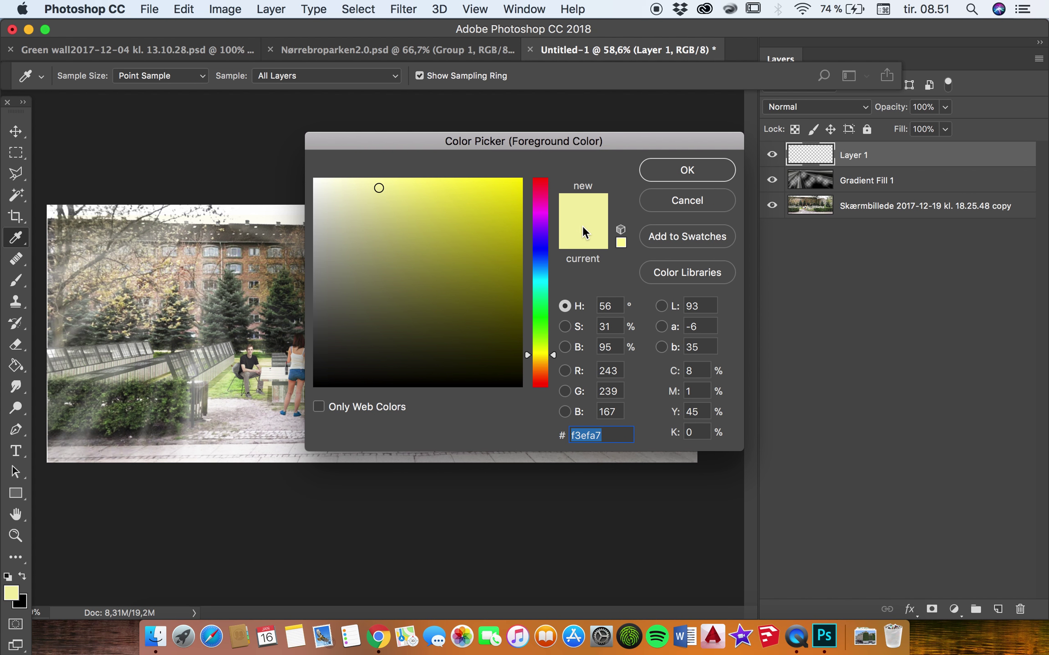
left_click(686, 170)
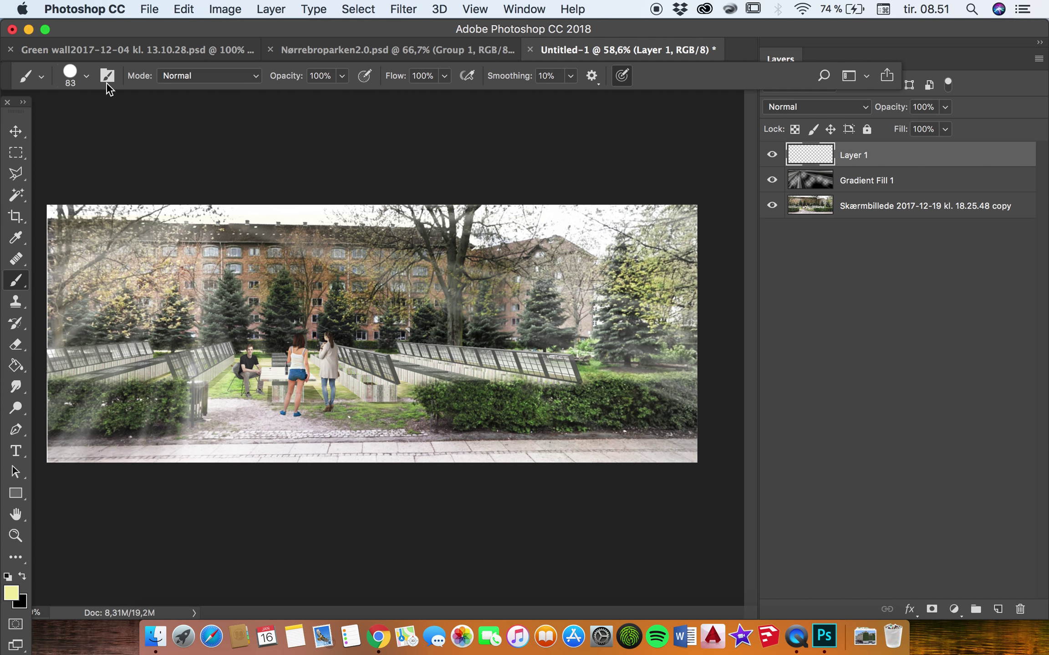
Step: Set the brush to 0% hardness, 156 px and 18% opacity, then dab a glow near the top
left_click(86, 75)
left_click_drag(106, 106, 125, 106)
left_click_drag(109, 145, 64, 145)
left_click_drag(145, 126, 159, 127)
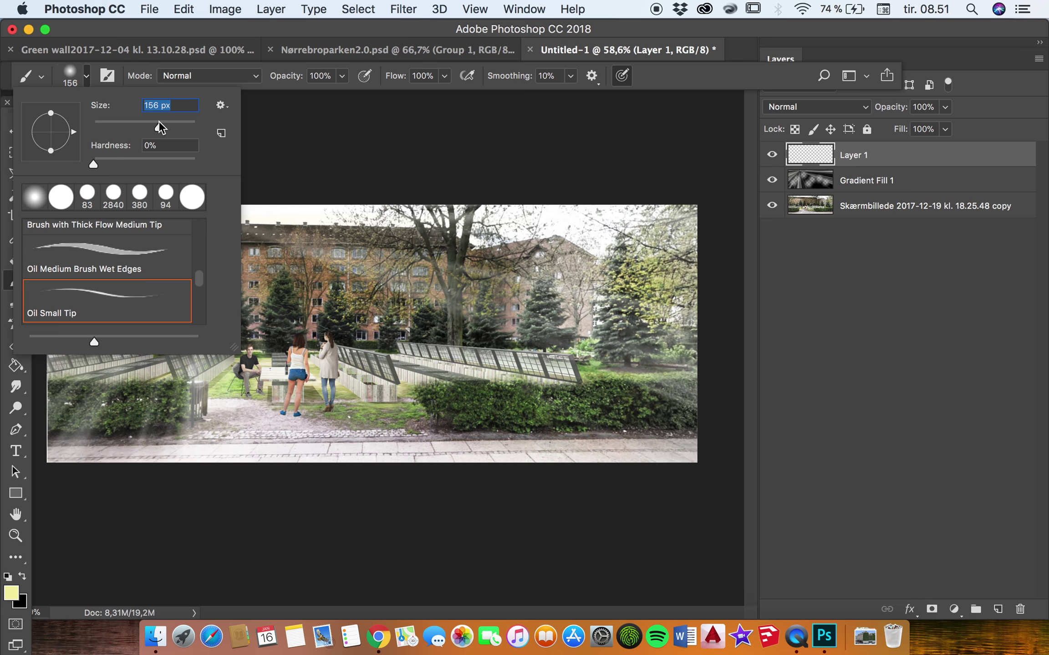
left_click(336, 101)
left_click(341, 75)
left_click_drag(344, 95, 280, 95)
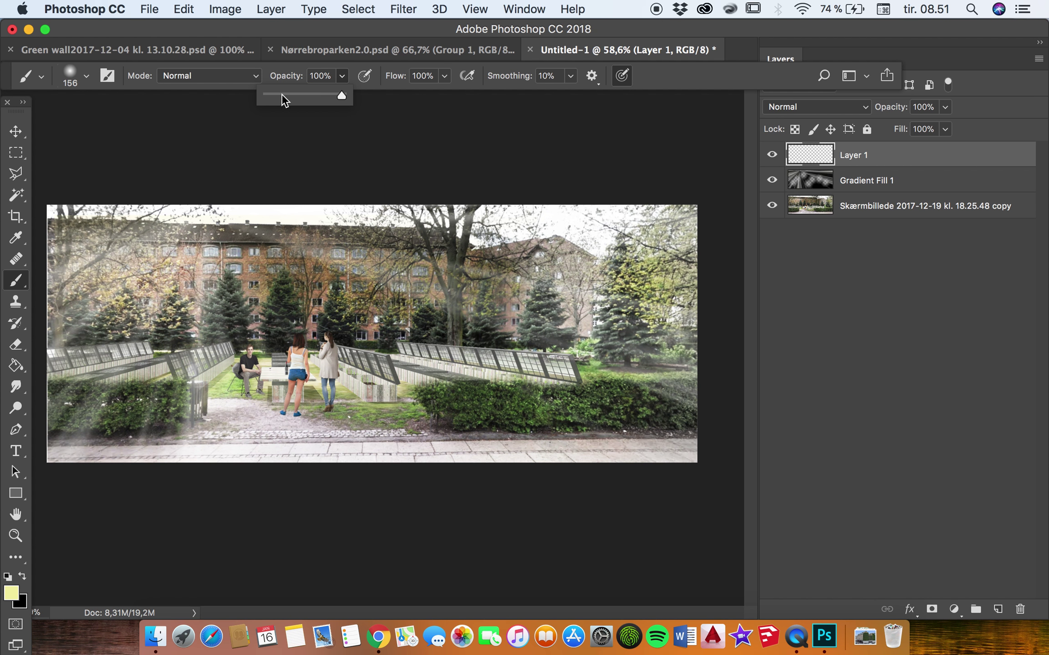
left_click(200, 212)
left_click(201, 212)
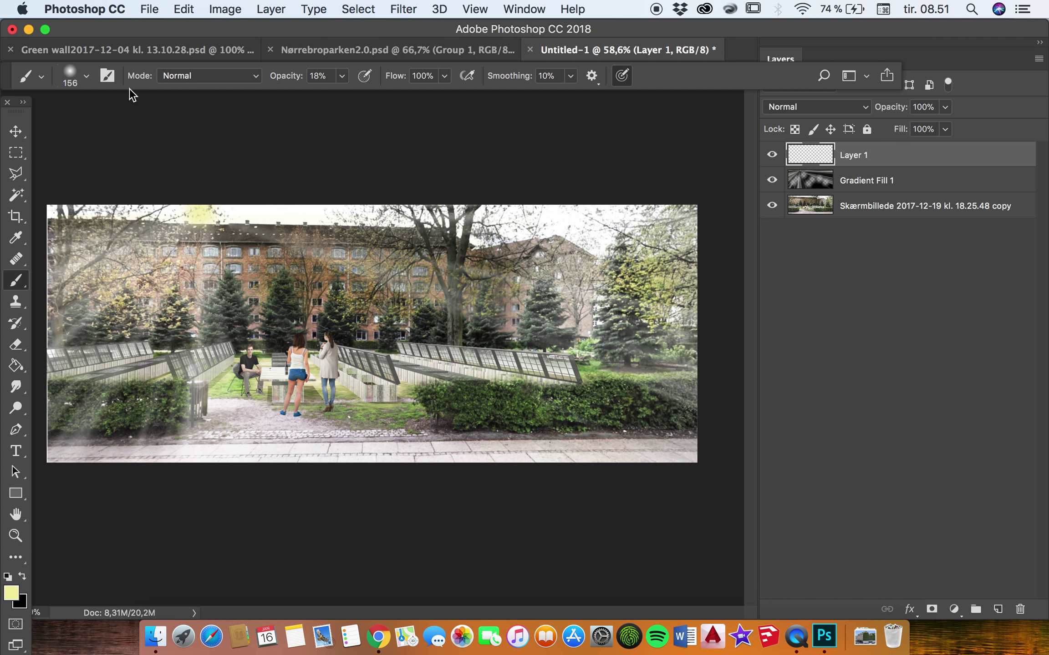
Step: Set the brush to about 300 px and 8% opacity
left_click(86, 76)
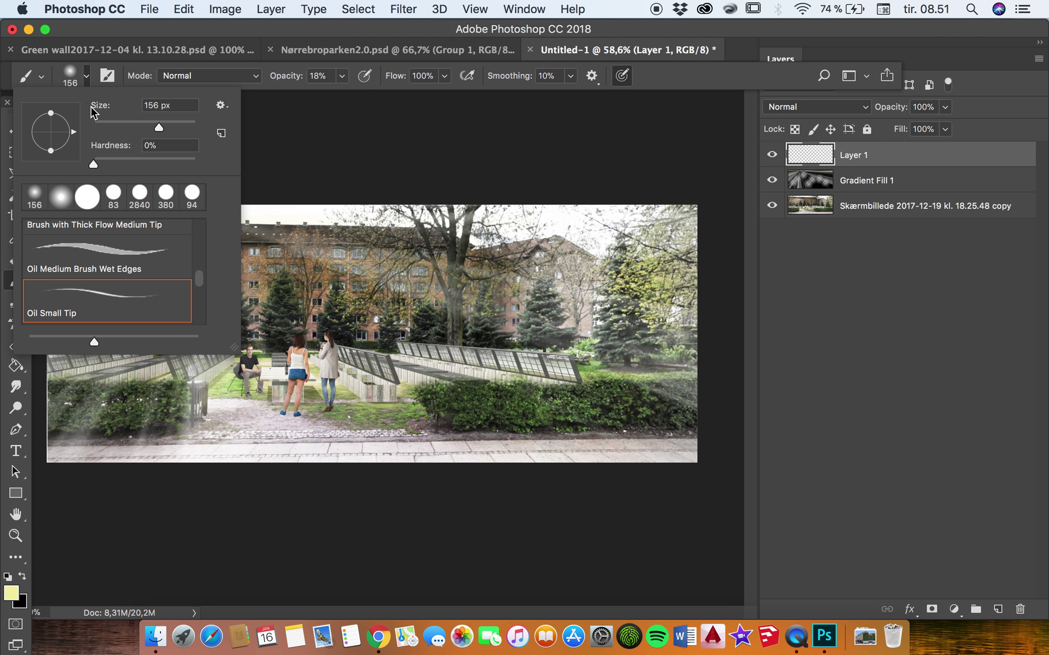
left_click(176, 123)
key("Return")
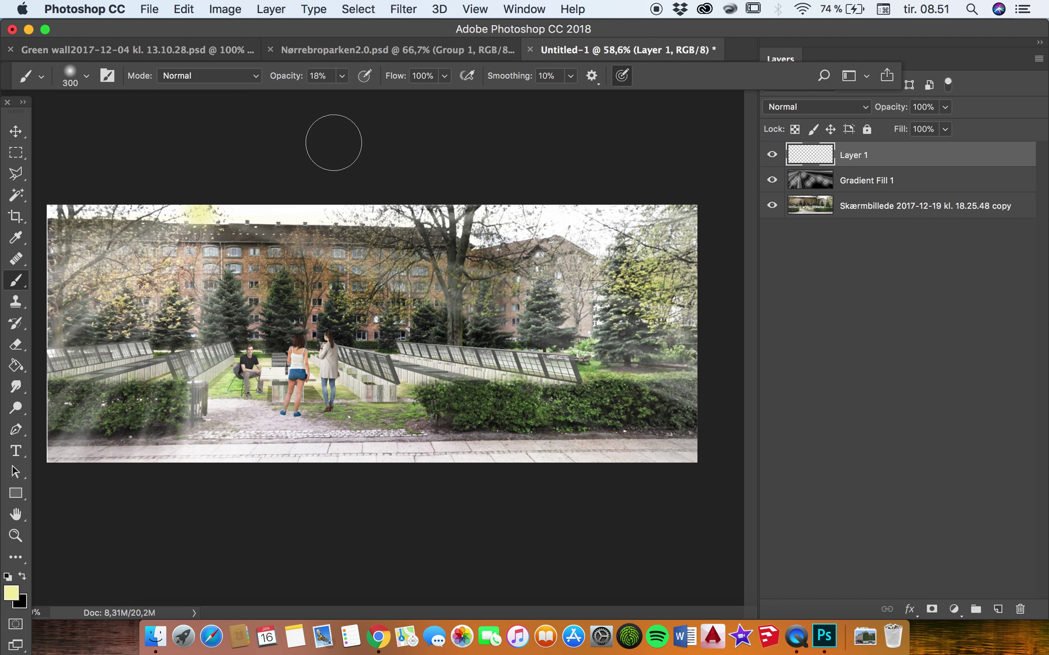
left_click(945, 107)
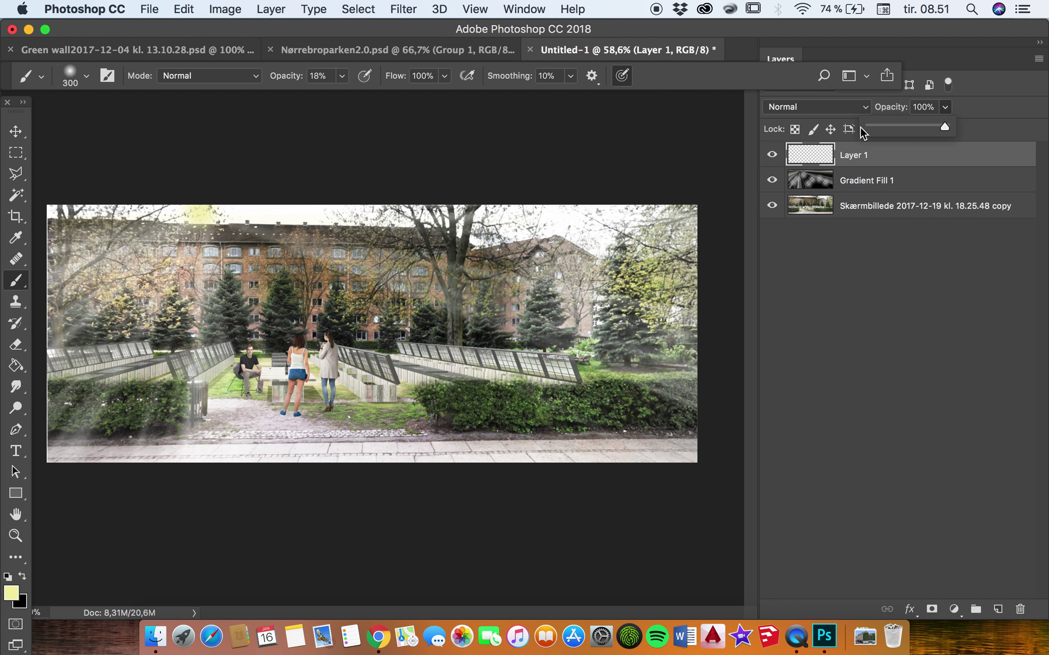
left_click_drag(866, 132, 947, 127)
left_click(344, 76)
left_click_drag(339, 96, 331, 96)
left_click(201, 218)
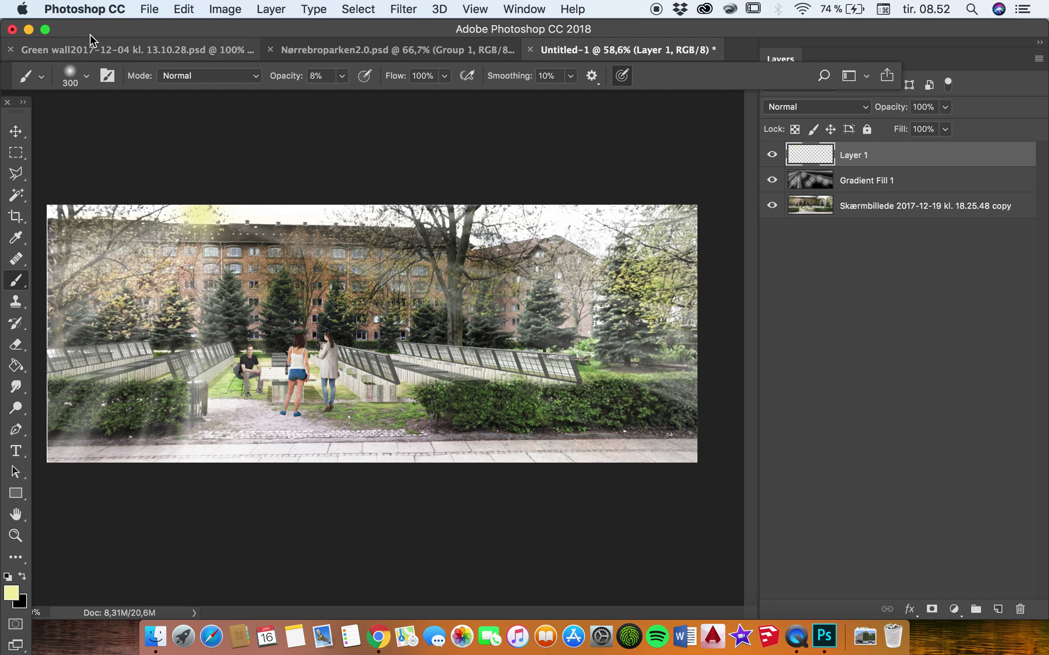
Step: Enlarge the brush to about 396 px and paint soft yellow glow over the top-left roof
left_click(86, 76)
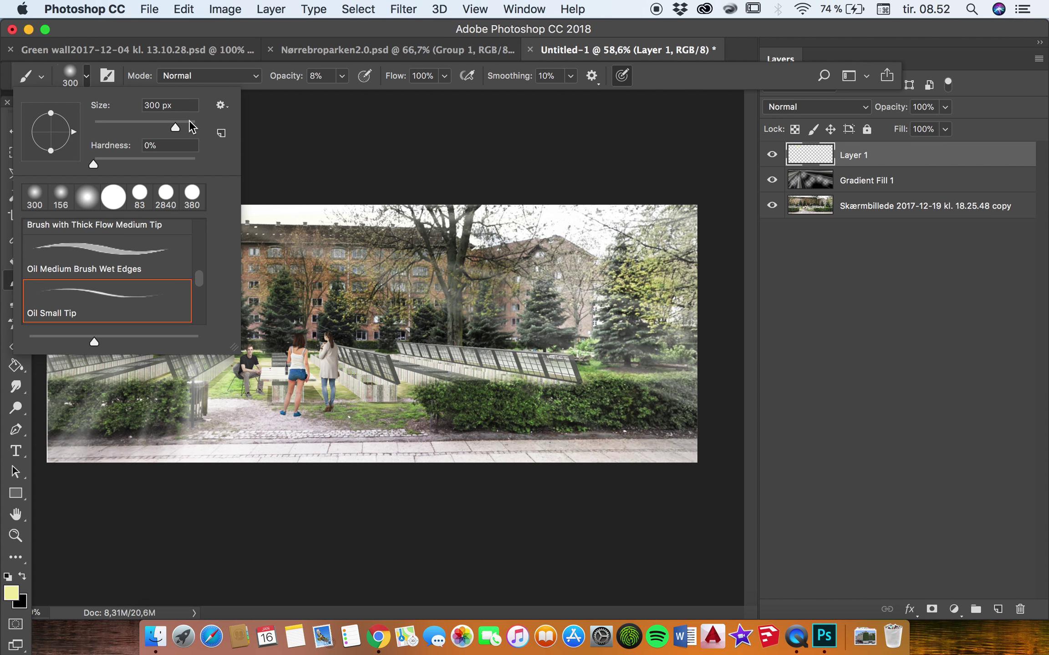
left_click_drag(189, 122, 185, 121)
left_click(178, 123)
left_click(219, 182)
left_click_drag(218, 182, 199, 219)
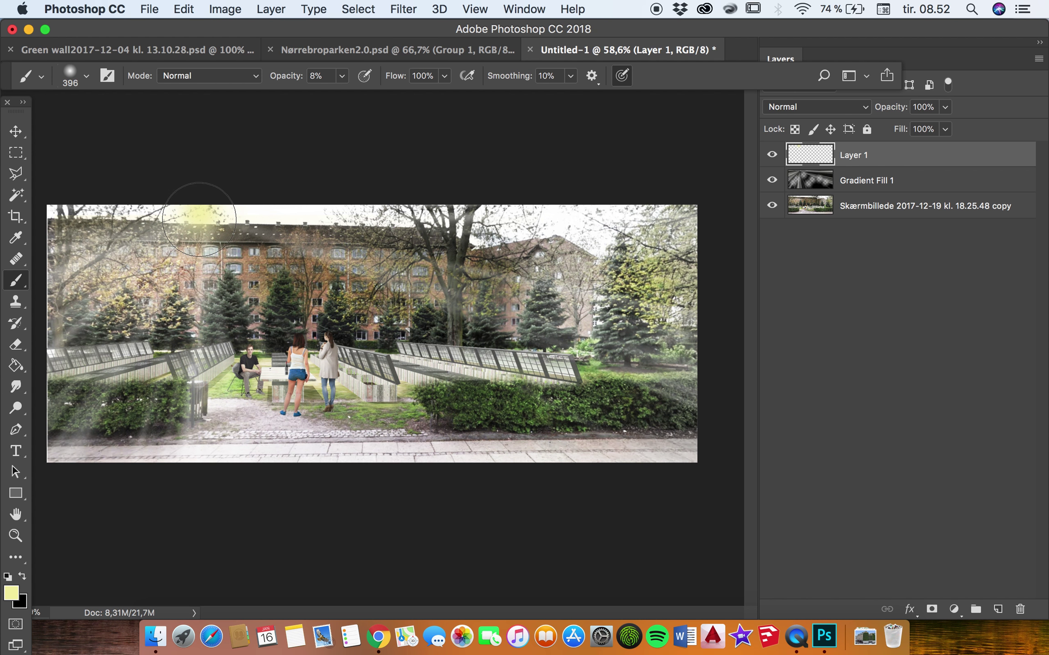
Step: Lower Layer 1's opacity to soften the yellow glow
left_click(945, 107)
left_click_drag(934, 125, 933, 124)
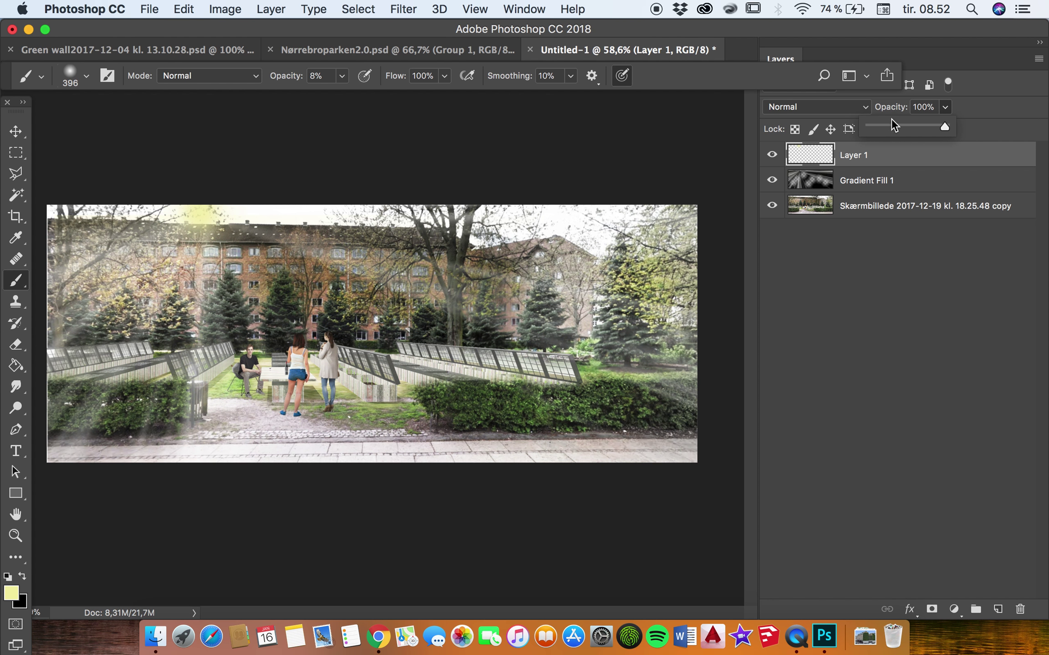
left_click(517, 145)
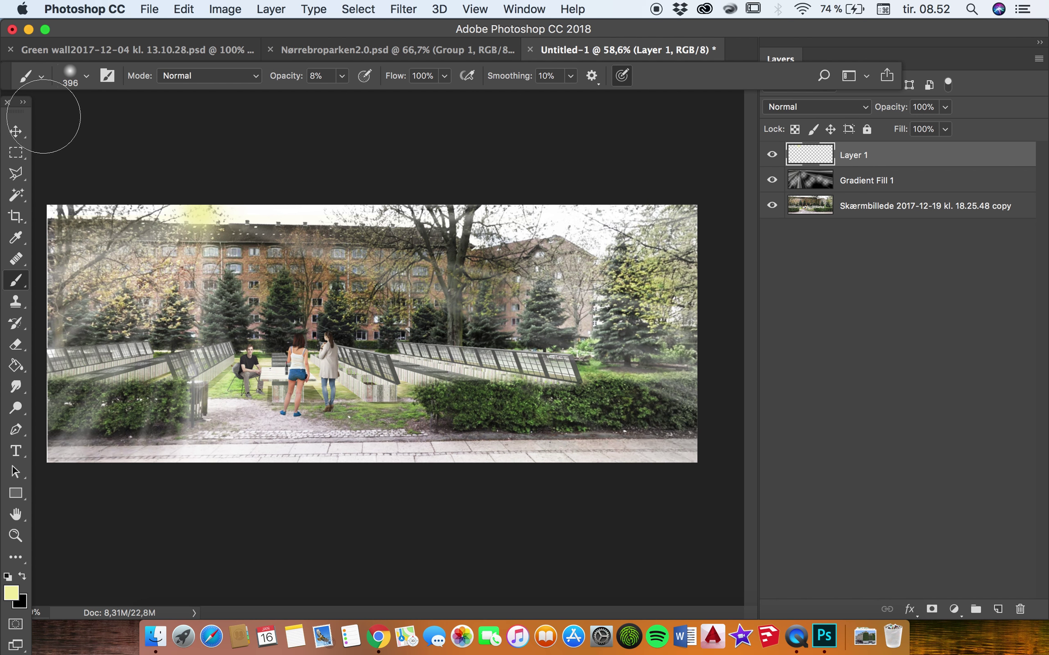
left_click(17, 131)
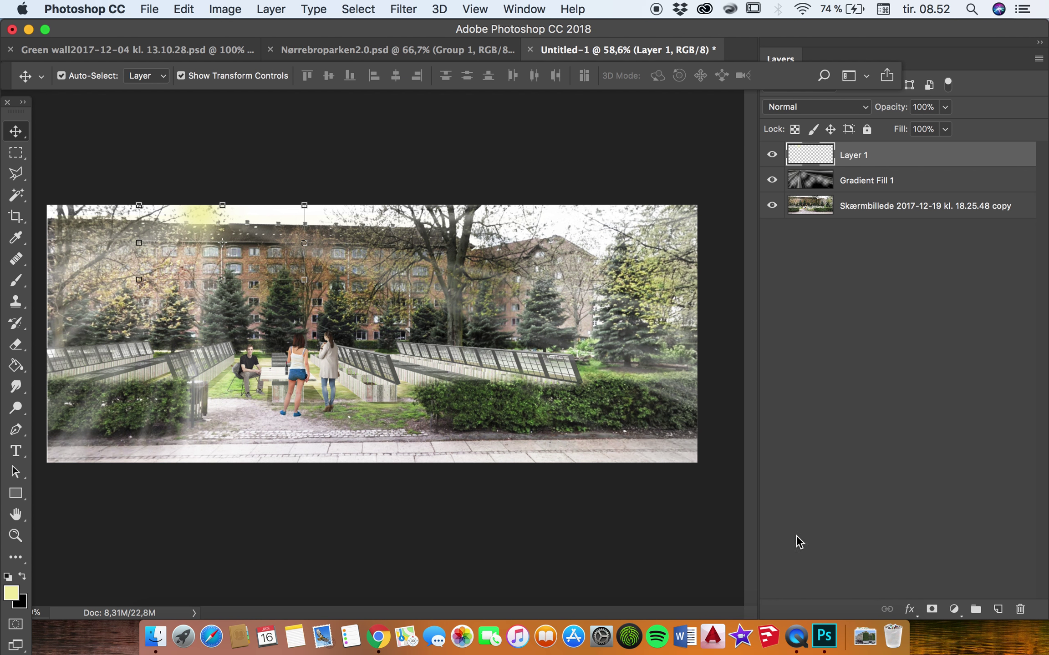